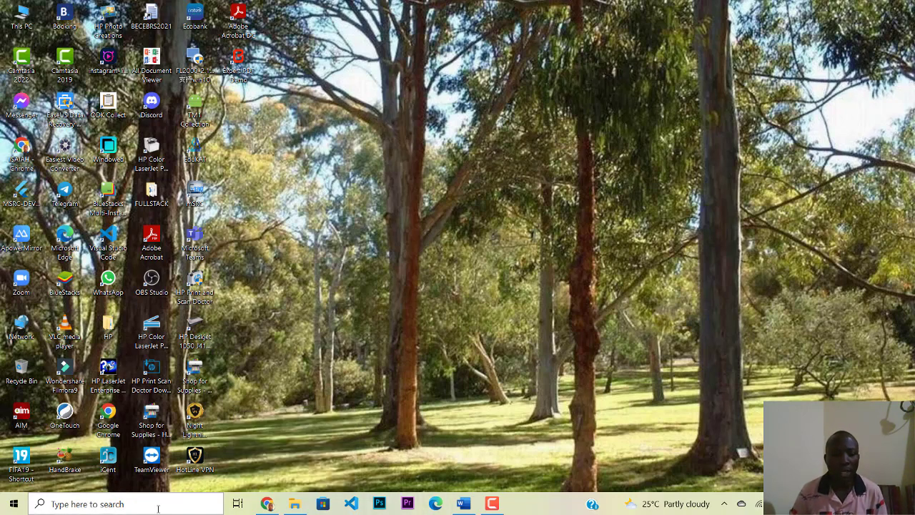
Step: Launch Microsoft Word from the taskbar search panel's Top apps
{"action": "left_click", "coordinate": [158, 505]}
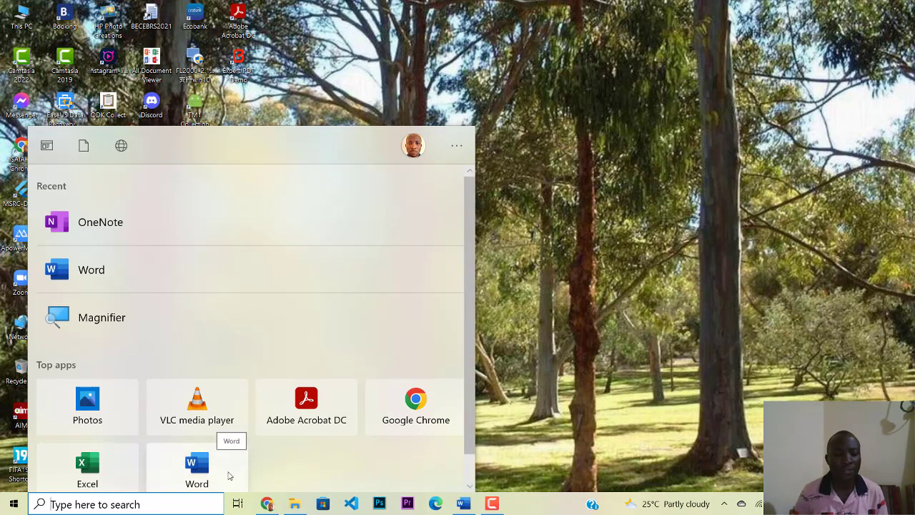
{"action": "scroll", "coordinate": [233, 474], "scroll_direction": "down", "scroll_amount": 1}
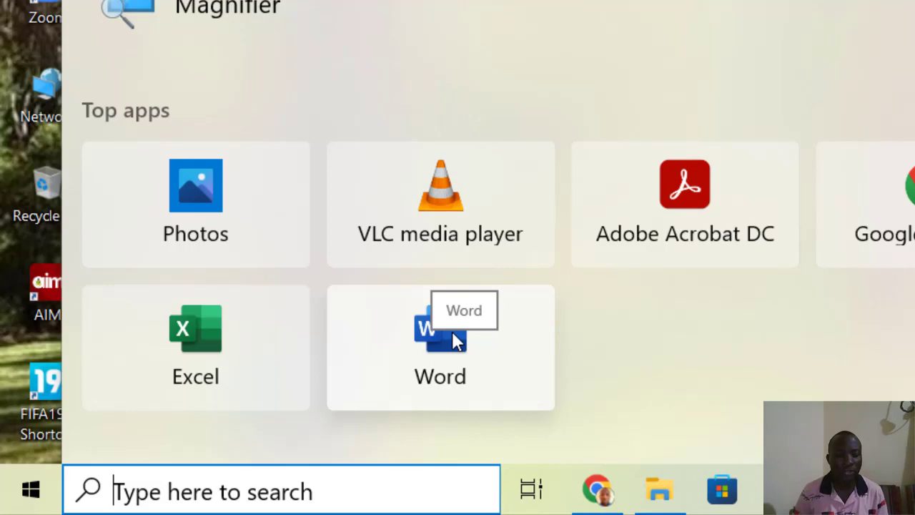
{"action": "left_click", "coordinate": [452, 336]}
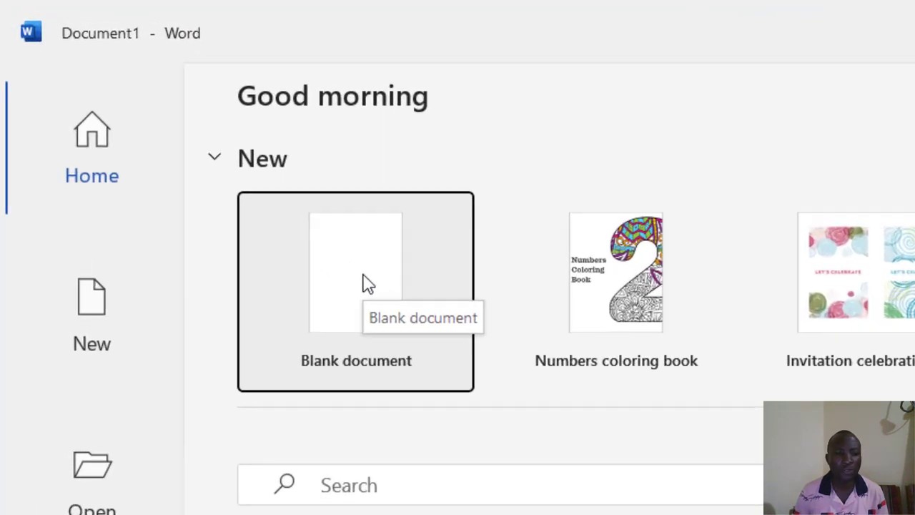
Step: Create a new blank document from Word's start page
{"action": "left_click", "coordinate": [368, 284]}
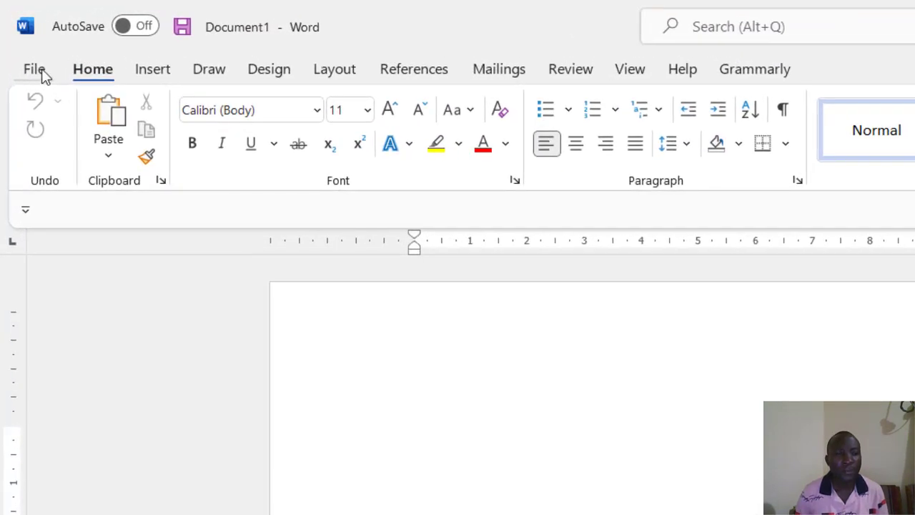
Step: Bring up the Save As page for Document1 from the File menu
{"action": "left_click", "coordinate": [34, 69]}
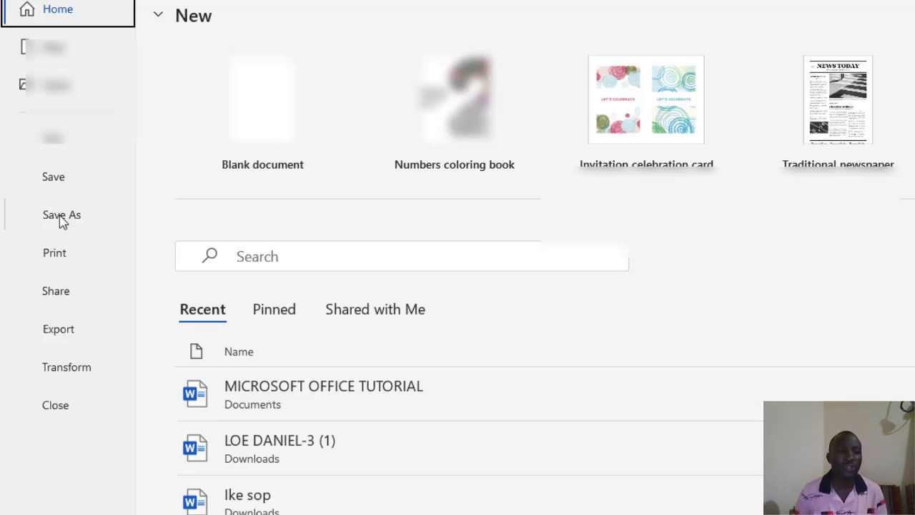
{"action": "left_click", "coordinate": [62, 218]}
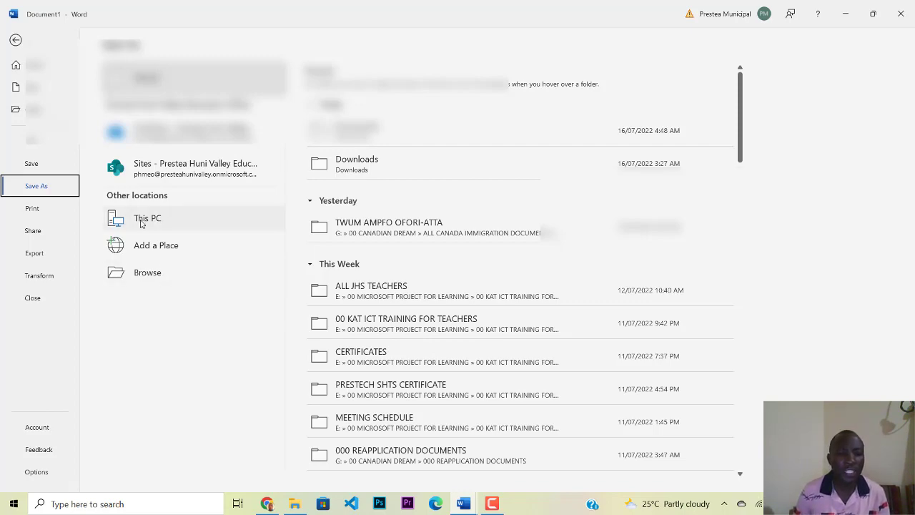
Step: Pick the Documents folder on This PC as the save location
{"action": "left_click", "coordinate": [142, 224]}
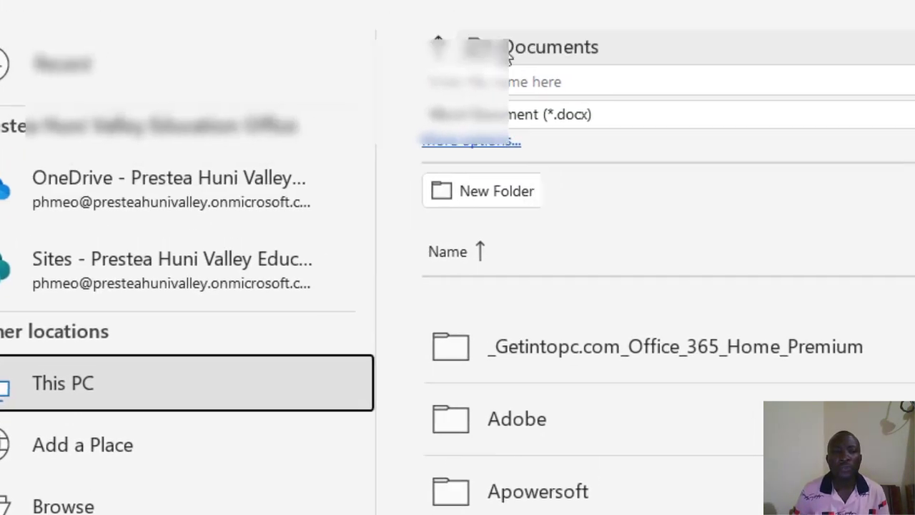
{"action": "scroll", "coordinate": [609, 372], "scroll_direction": "down", "scroll_amount": 8}
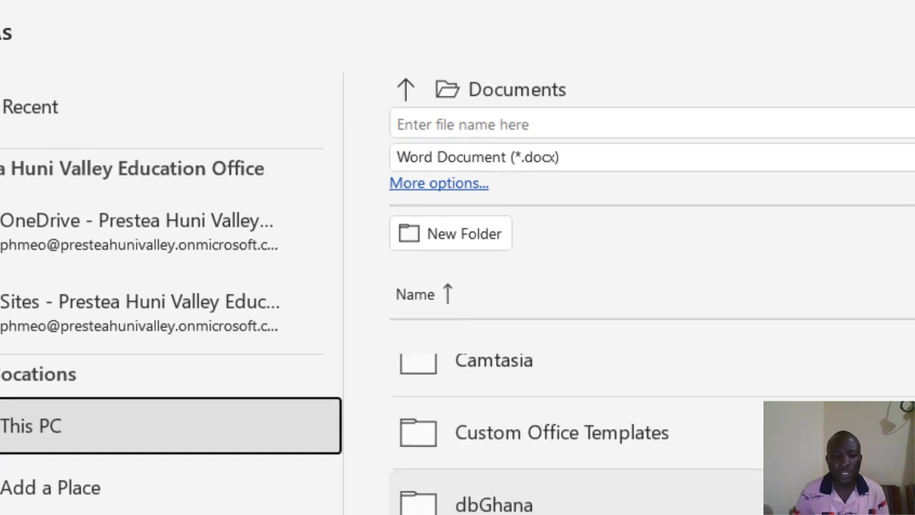
{"action": "scroll", "coordinate": [572, 429], "scroll_direction": "down", "scroll_amount": 5}
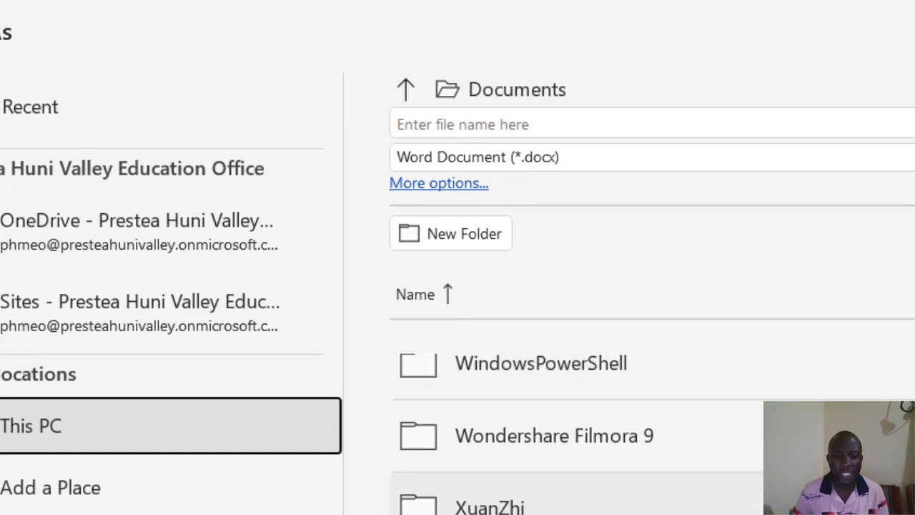
{"action": "scroll", "coordinate": [572, 429], "scroll_direction": "up", "scroll_amount": 13}
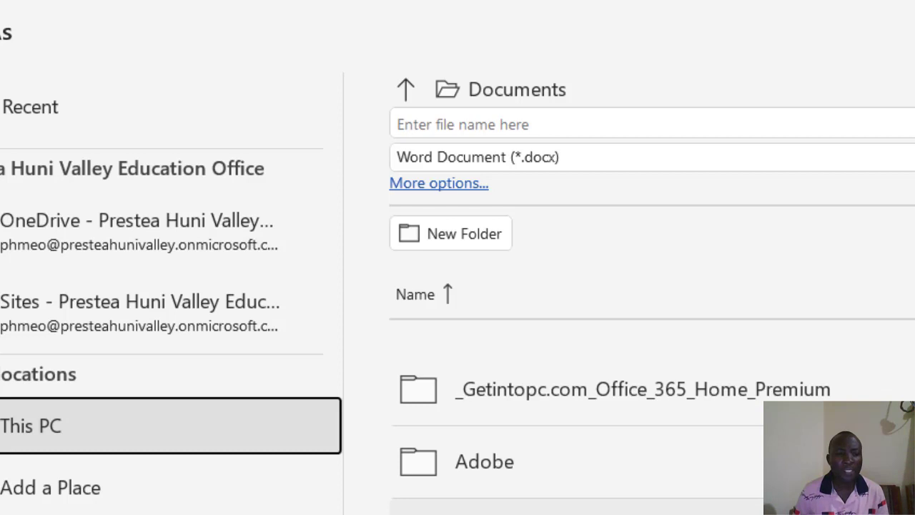
{"action": "left_click", "coordinate": [405, 92]}
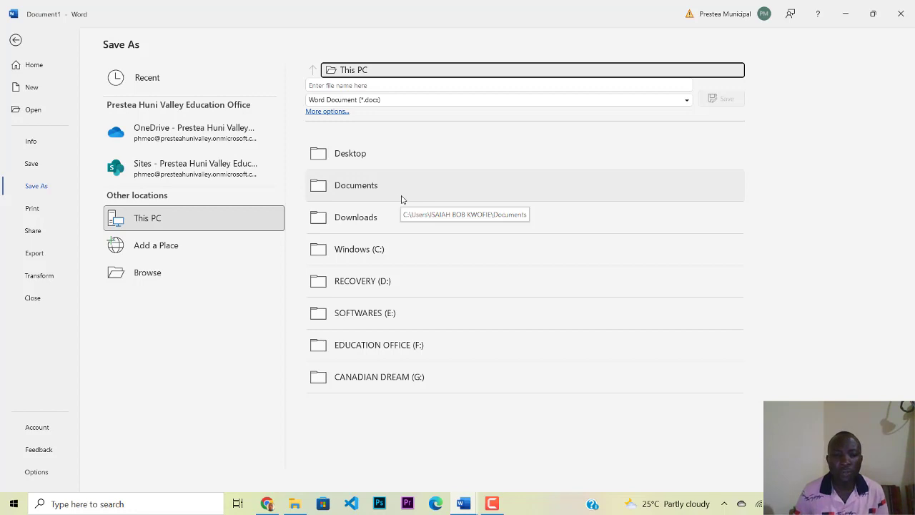
{"action": "left_click", "coordinate": [349, 189]}
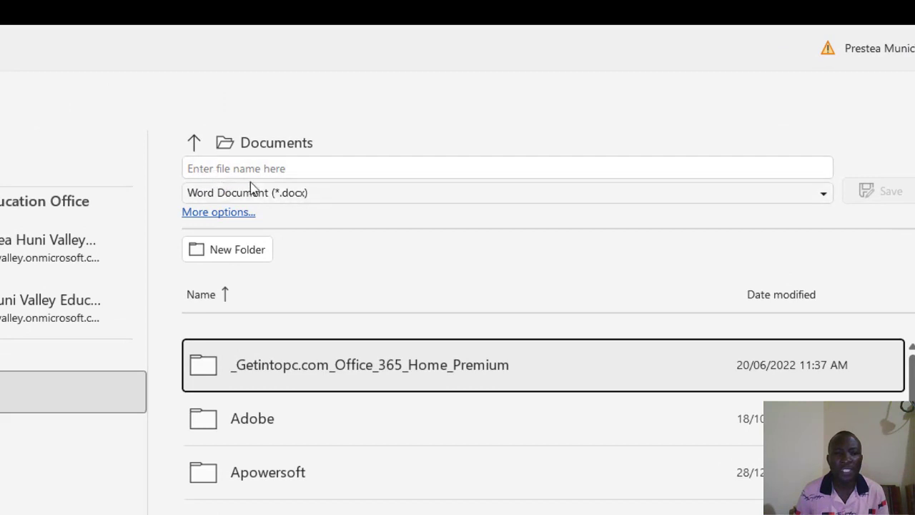
Step: Save the document as 'SCORE SHEET' in Documents, fixing the name typo
{"action": "left_click", "coordinate": [304, 170]}
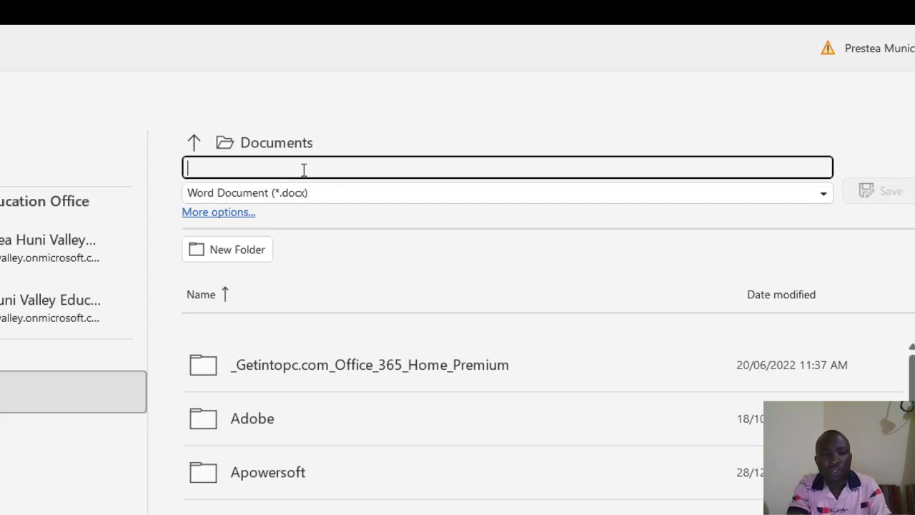
{"action": "type", "text": "SCH"}
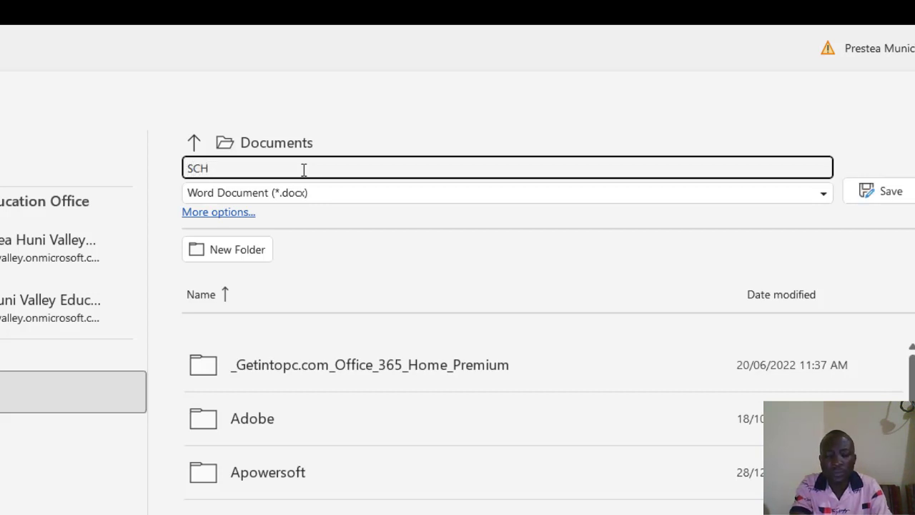
{"action": "key", "text": "BackSpace"}
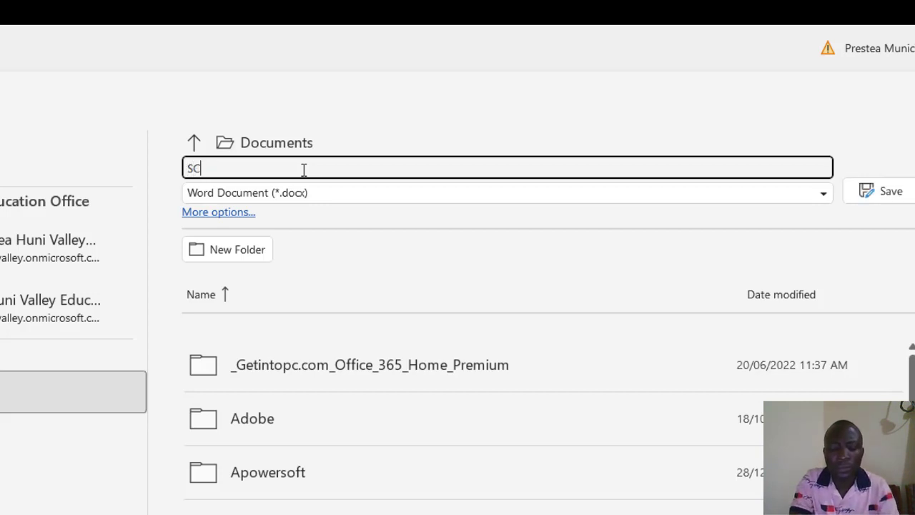
{"action": "type", "text": "ORE S"}
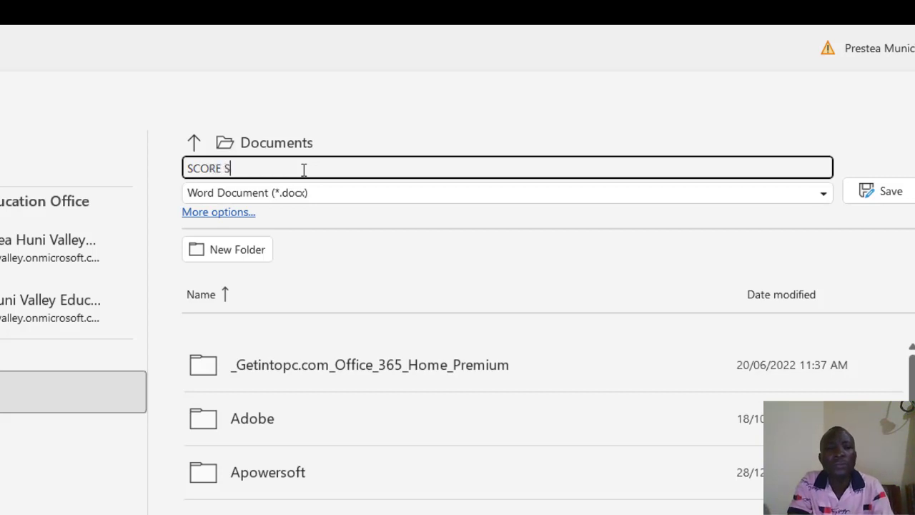
{"action": "type", "text": "HEET"}
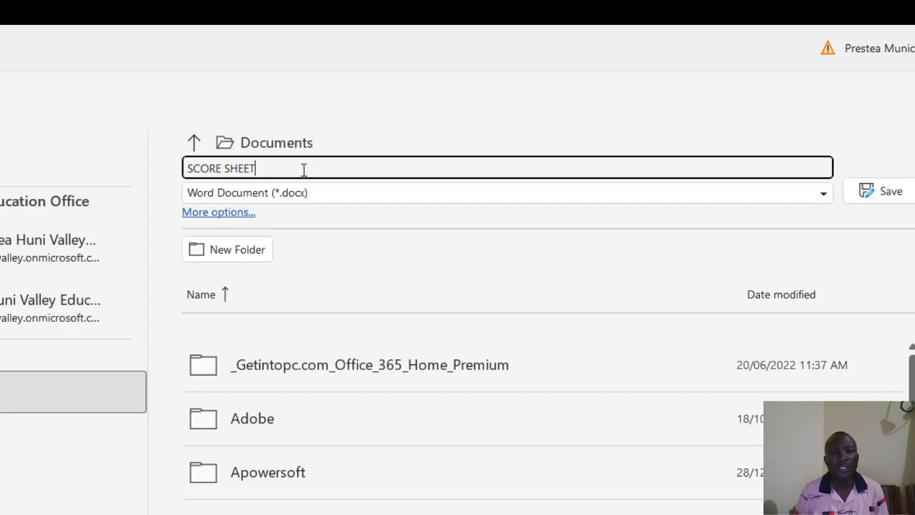
{"action": "left_click", "coordinate": [868, 194]}
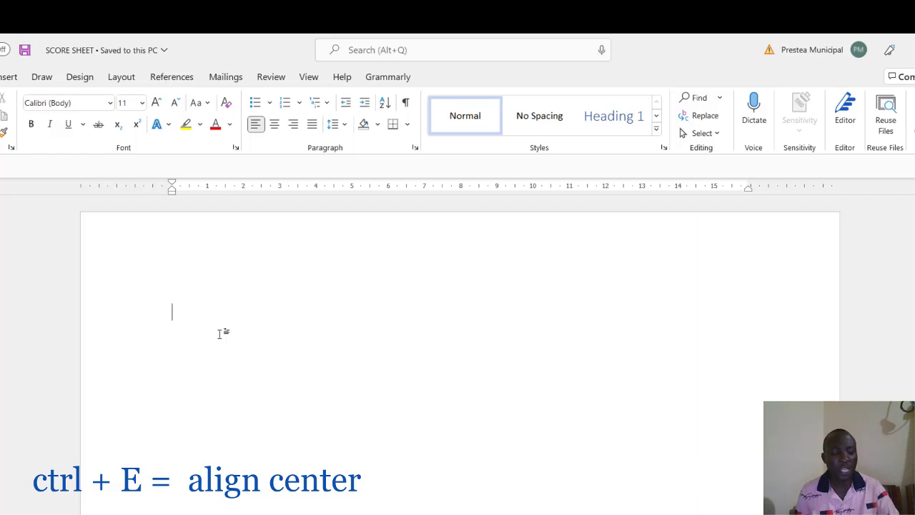
Step: Centre-align the empty first line with Ctrl+E
{"action": "key", "text": "ctrl+e"}
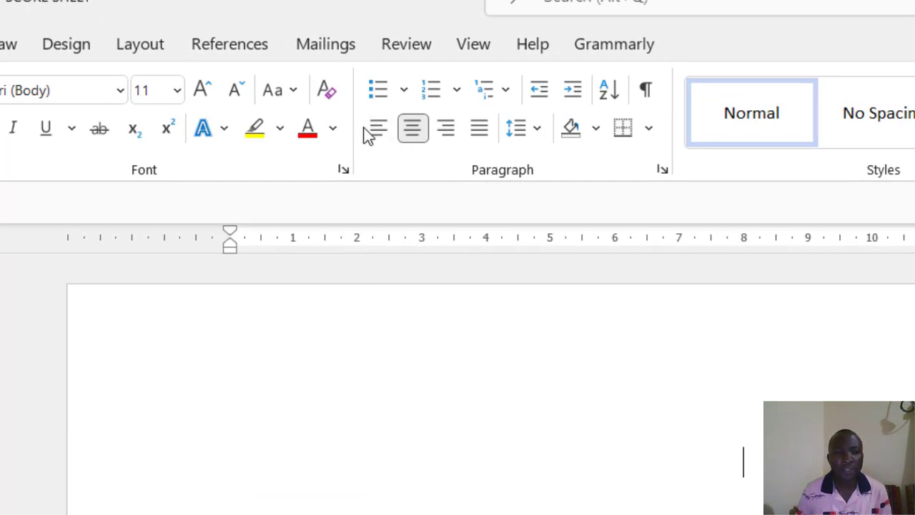
Step: Type the centred heading 'AGYENIM BOATENG MEMORIAL SCHOOL', correcting a mistyped letter
{"action": "left_click", "coordinate": [411, 132]}
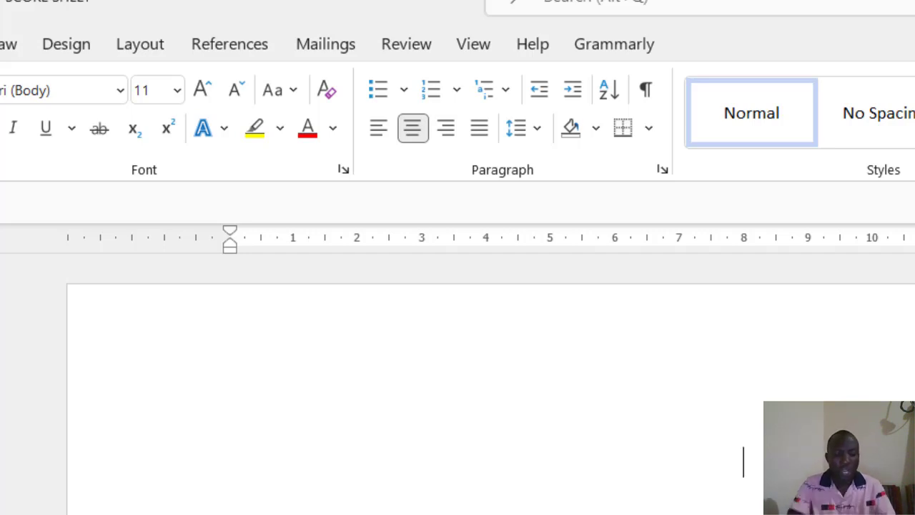
{"action": "type", "text": "AGY"}
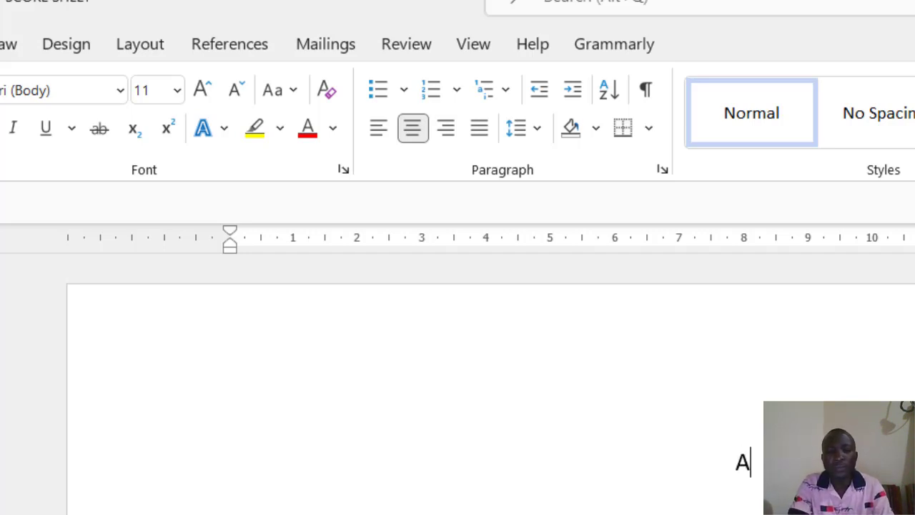
{"action": "type", "text": "ENI"}
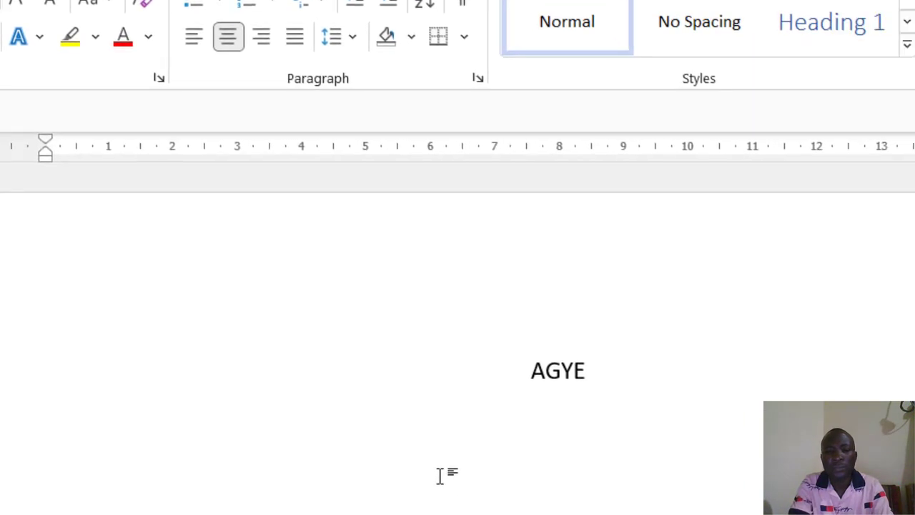
{"action": "type", "text": "M"}
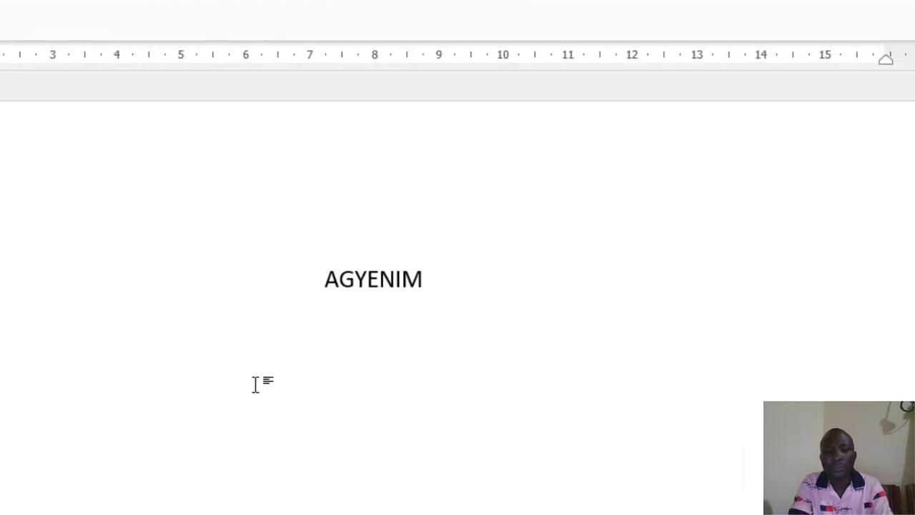
{"action": "type", "text": " BOAT"}
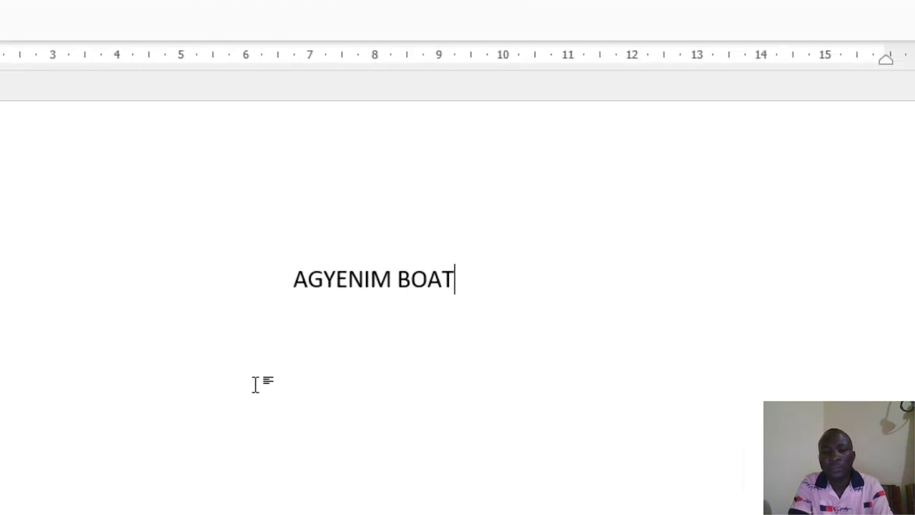
{"action": "type", "text": "ENG MO"}
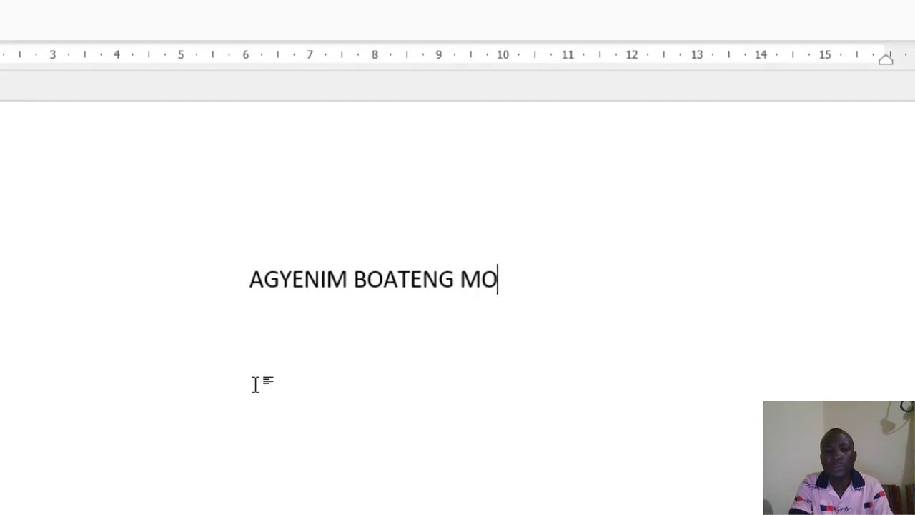
{"action": "key", "text": "BackSpace"}
{"action": "type", "text": "EMORI"}
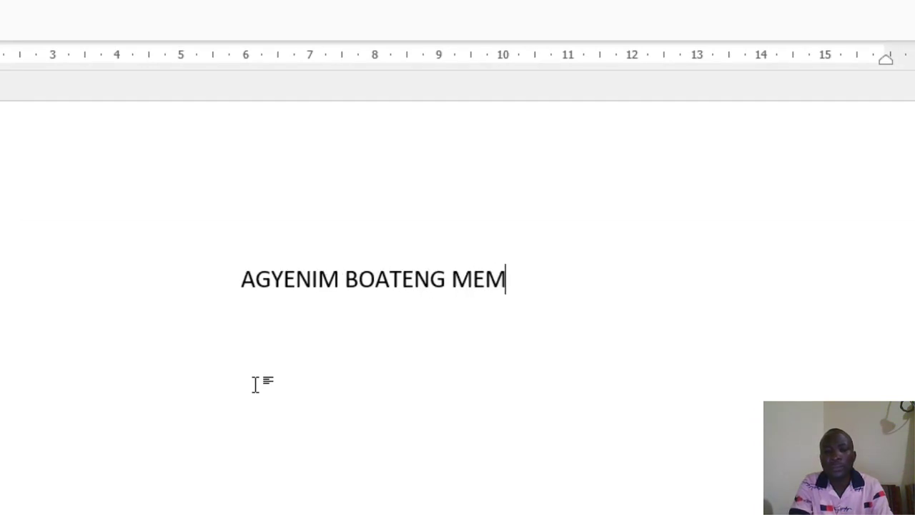
{"action": "type", "text": "AL SCHOOL"}
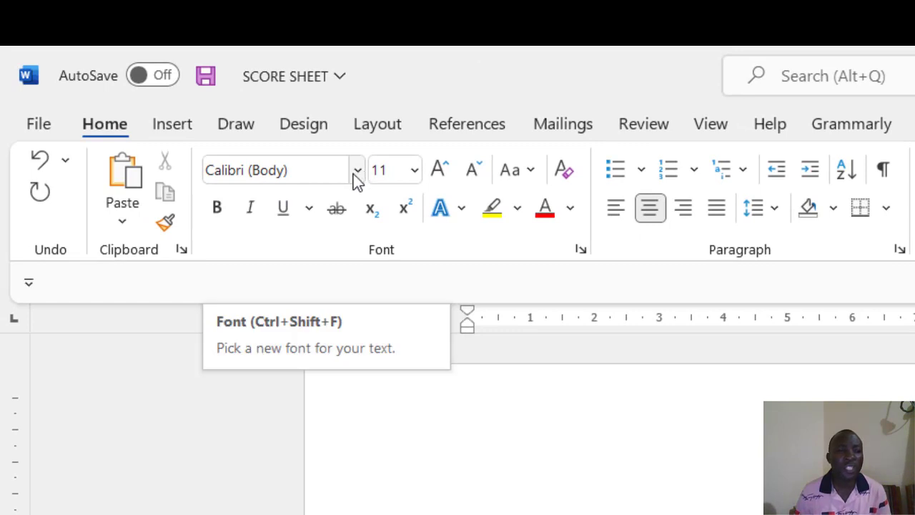
{"action": "left_click", "coordinate": [355, 171]}
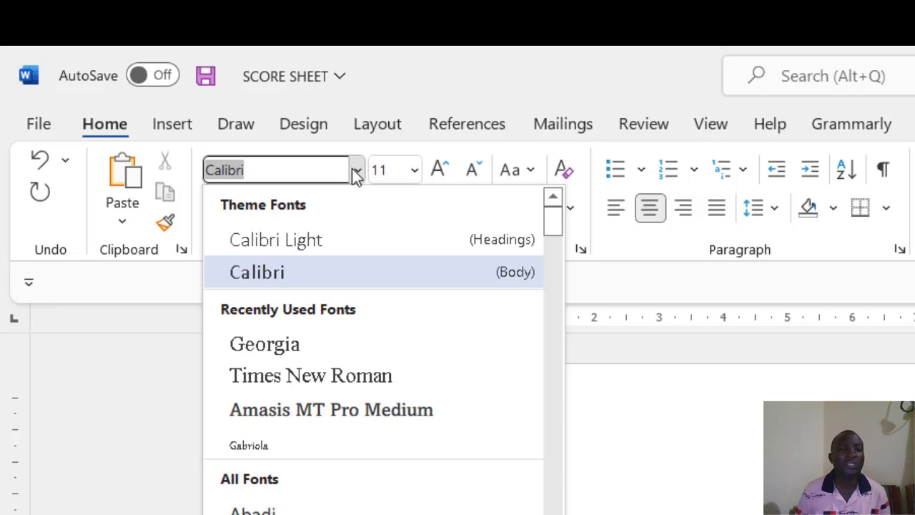
{"action": "left_click", "coordinate": [294, 171]}
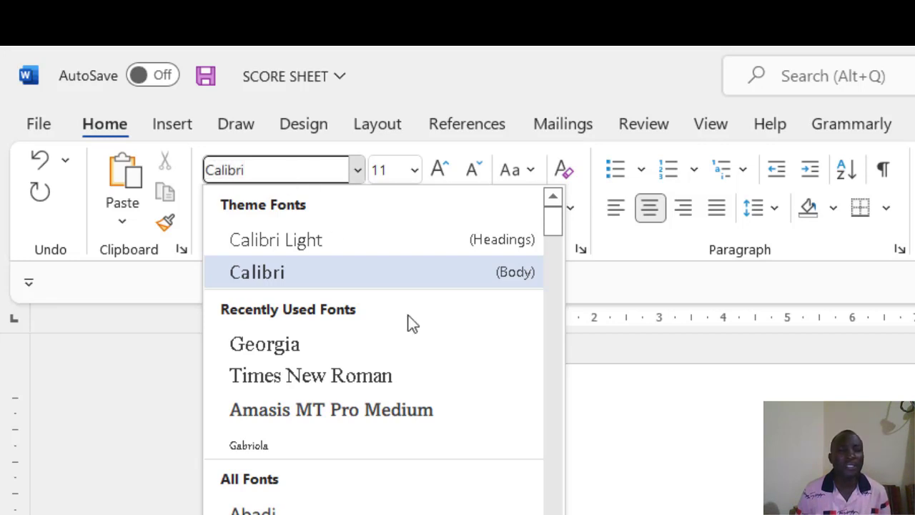
{"action": "key", "text": "Return"}
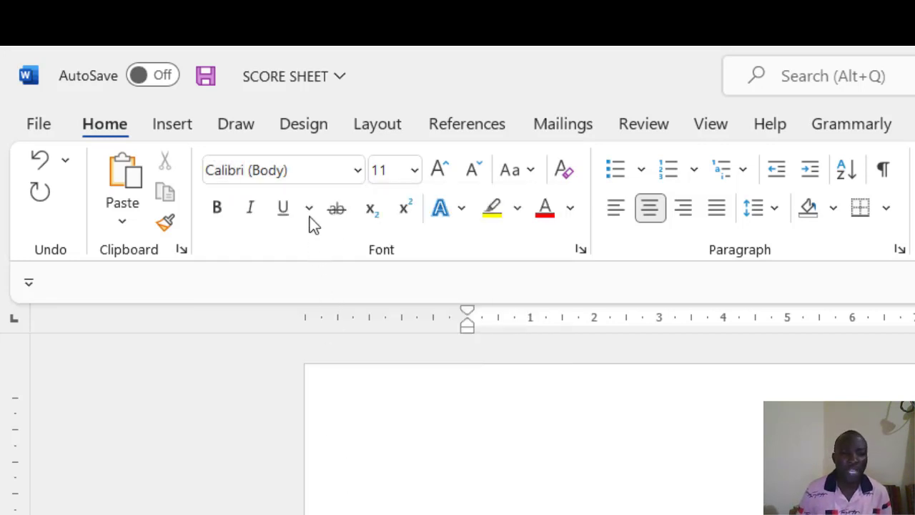
{"action": "left_click", "coordinate": [301, 174]}
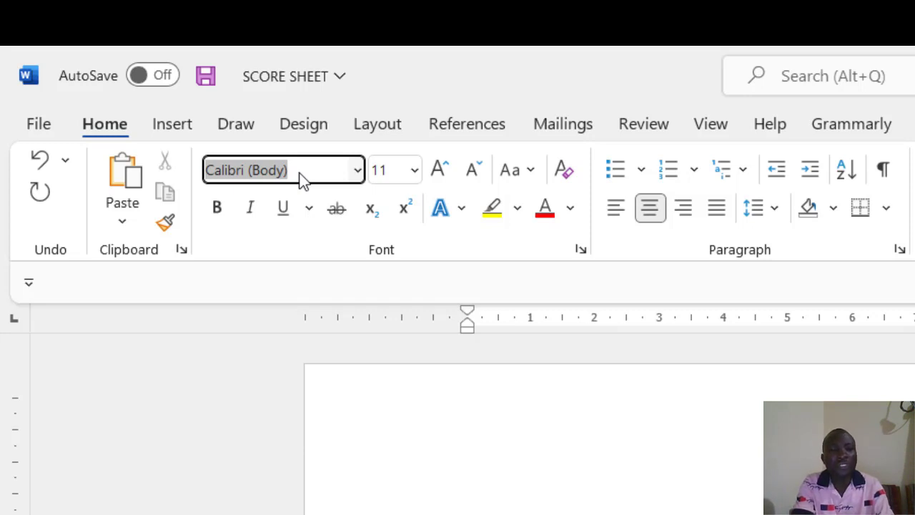
{"action": "type", "text": "G"}
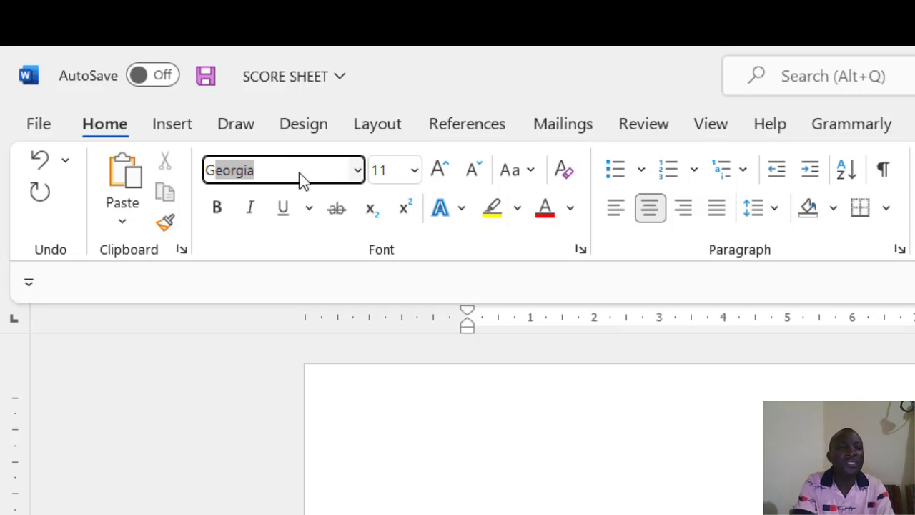
{"action": "type", "text": "eo"}
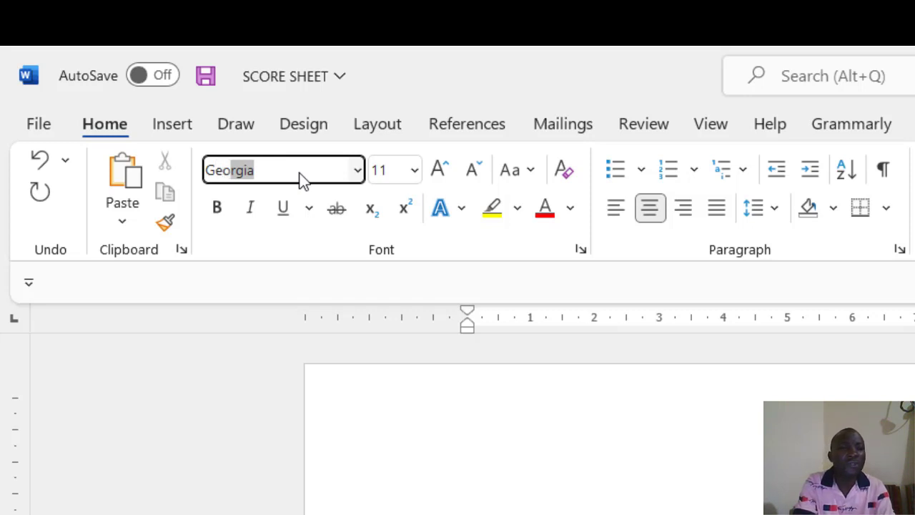
{"action": "type", "text": "rg"}
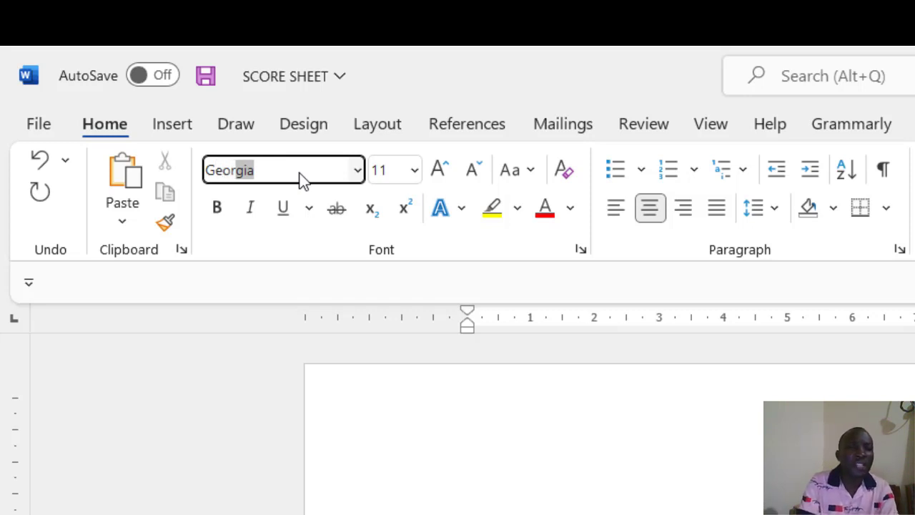
{"action": "type", "text": "ia"}
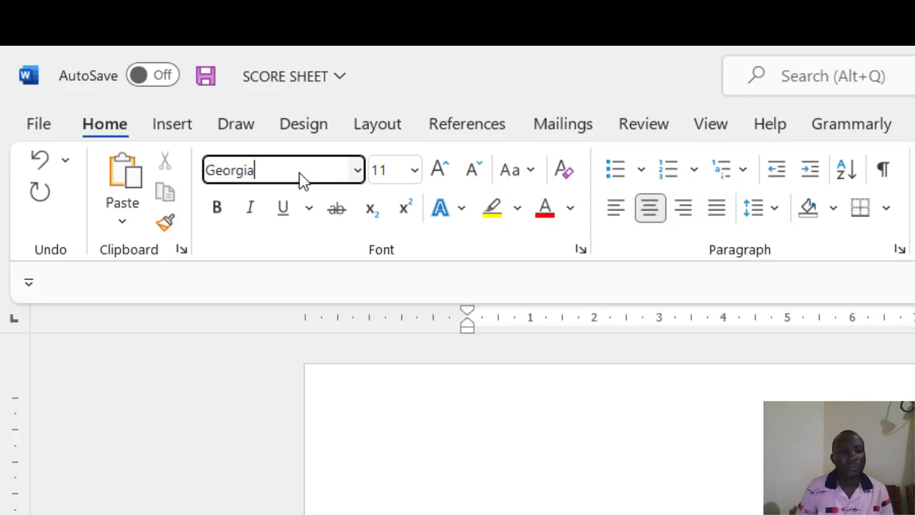
{"action": "left_click", "coordinate": [508, 505]}
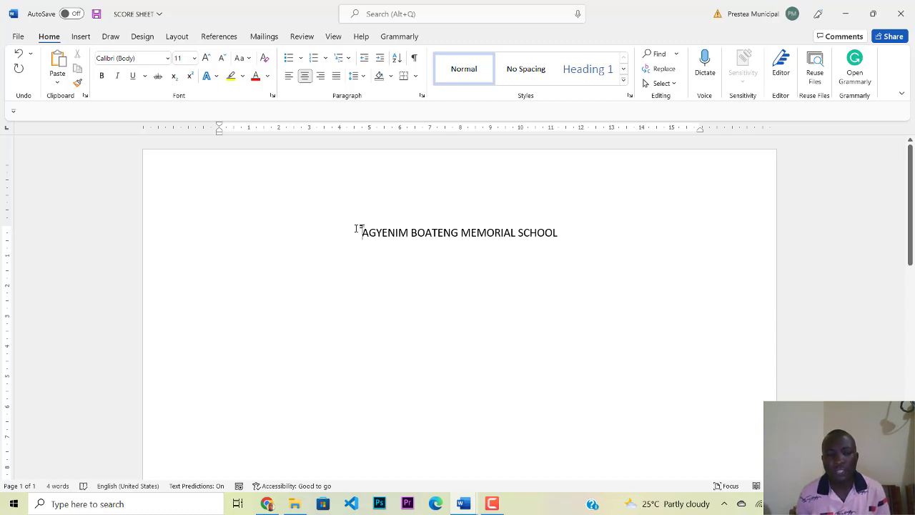
Step: Select the school heading and change its font to Georgia
{"action": "left_click_drag", "start_coordinate": [356, 229], "coordinate": [569, 229]}
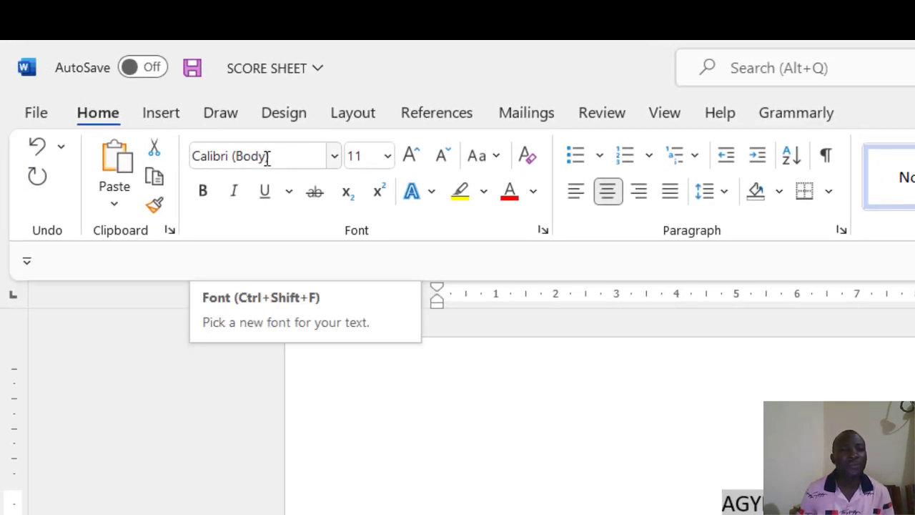
{"action": "left_click", "coordinate": [267, 156]}
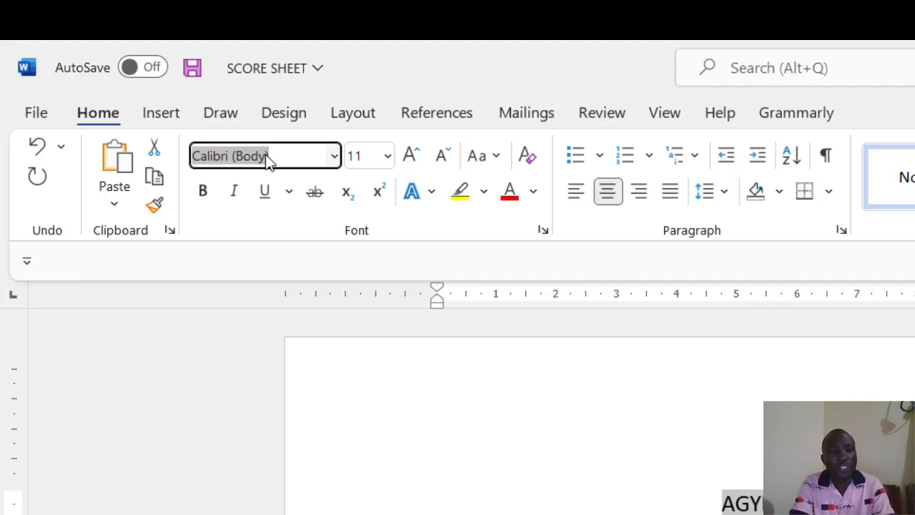
{"action": "type", "text": "Ge"}
{"action": "type", "text": "e"}
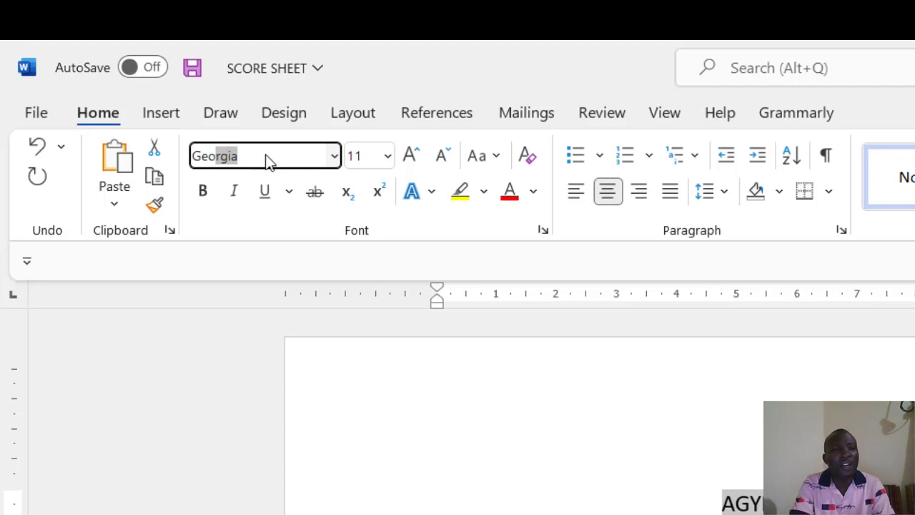
{"action": "type", "text": "orgia"}
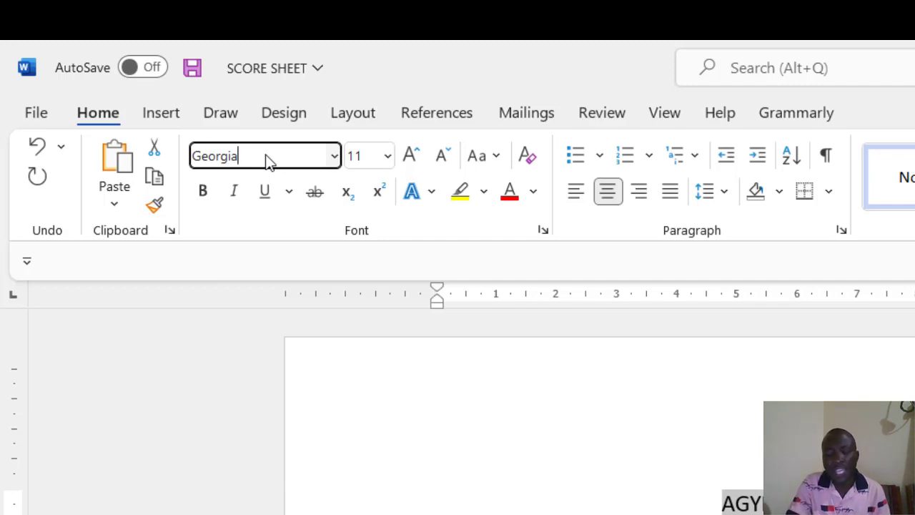
{"action": "key", "text": "Return"}
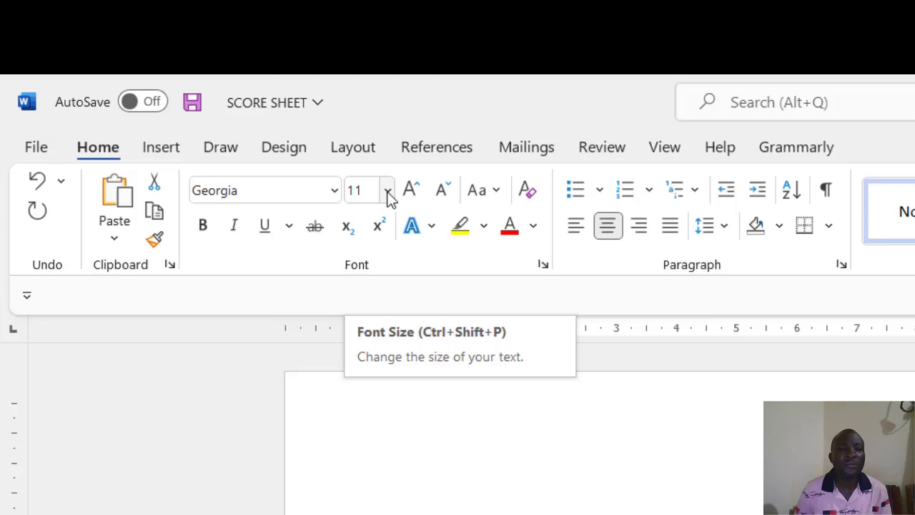
Step: Make the selected heading 20 pt, bold and underlined
{"action": "left_click", "coordinate": [387, 192]}
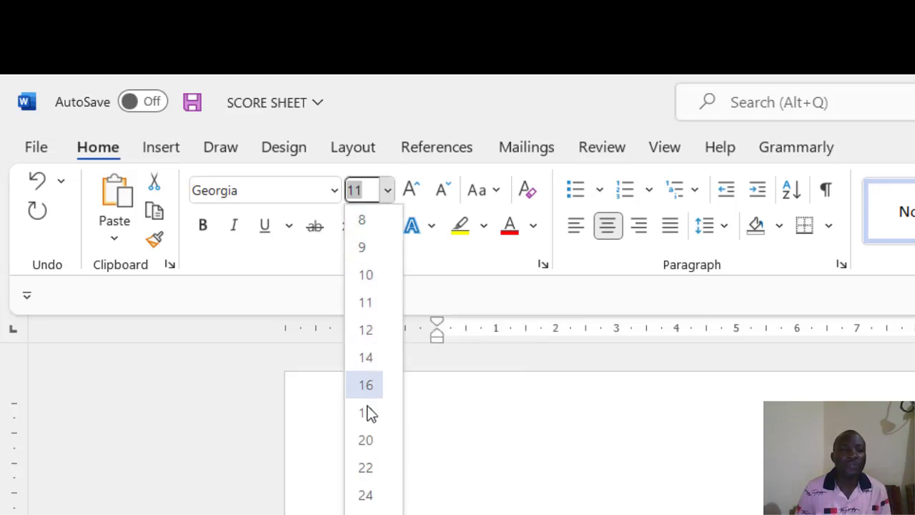
{"action": "left_click", "coordinate": [366, 440]}
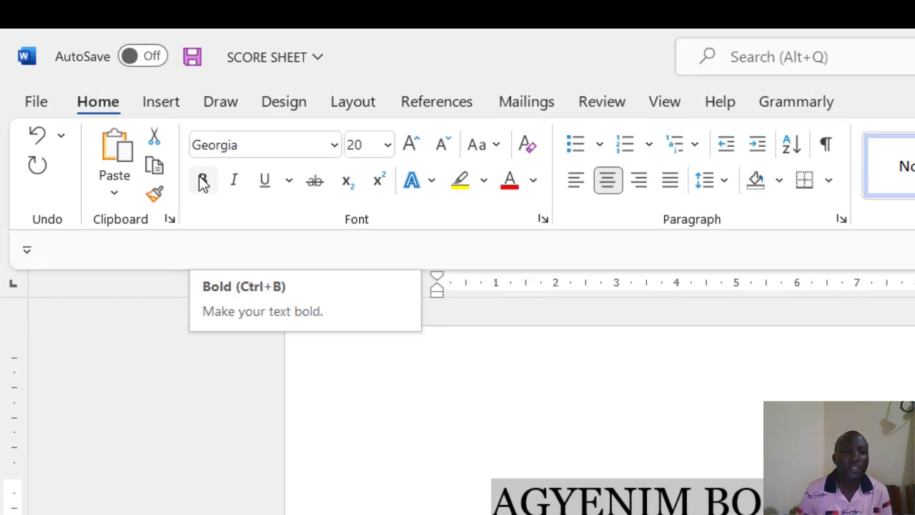
{"action": "left_click", "coordinate": [203, 182]}
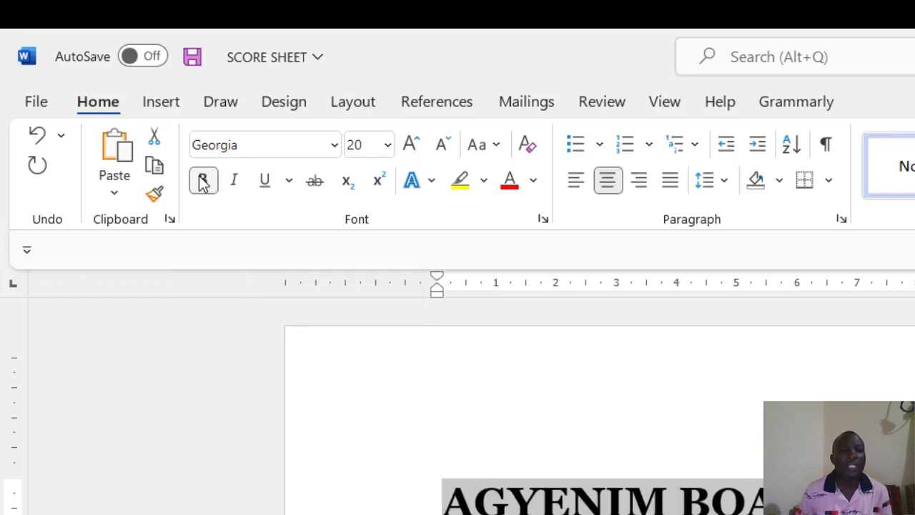
{"action": "left_click", "coordinate": [264, 183]}
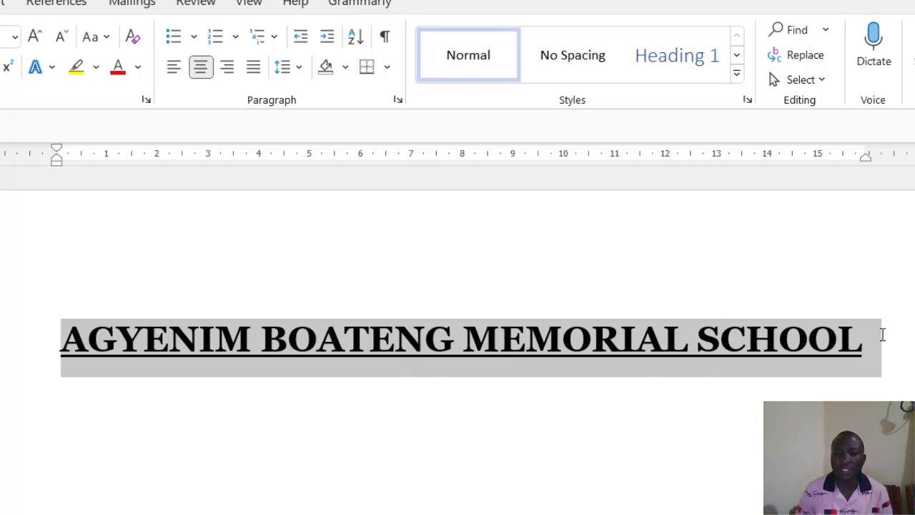
Step: Place the caret after SCHOOL and delete the stray S letters typed there
{"action": "left_click", "coordinate": [872, 352]}
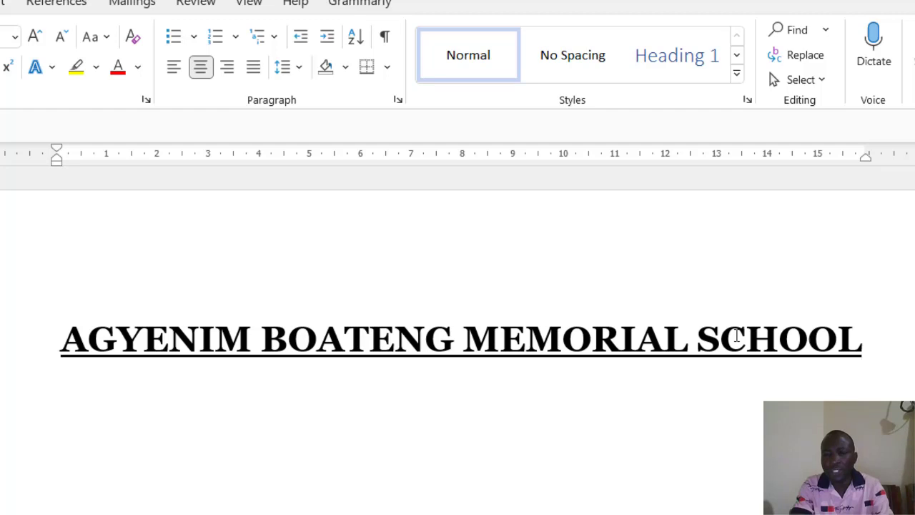
{"action": "type", "text": "SSSSS"}
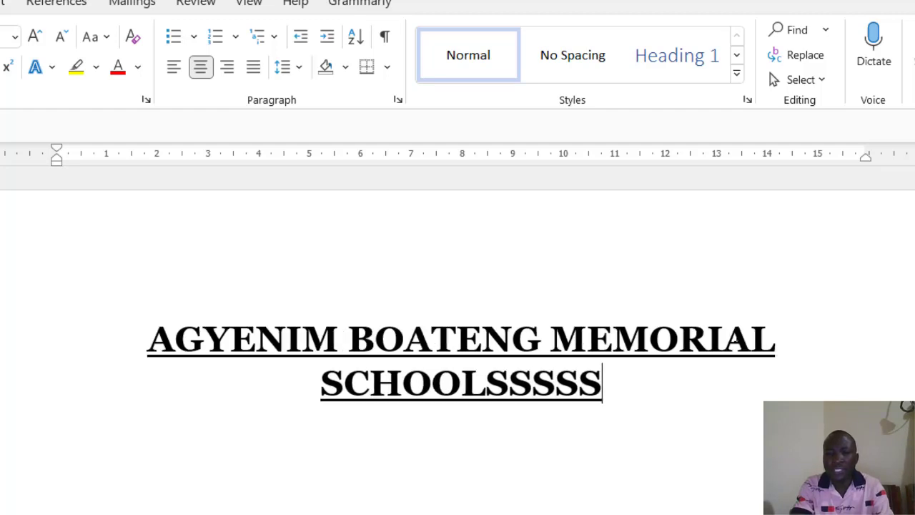
{"action": "key", "text": "BackSpace"}
{"action": "key", "text": "BackSpace"}
{"action": "key", "text": "BackSpace"}
{"action": "key", "text": "BackSpace"}
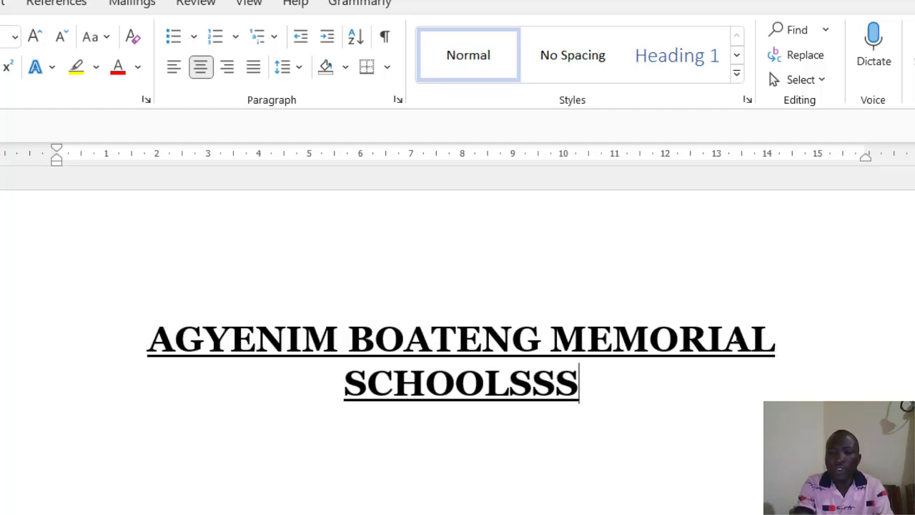
{"action": "key", "text": "BackSpace"}
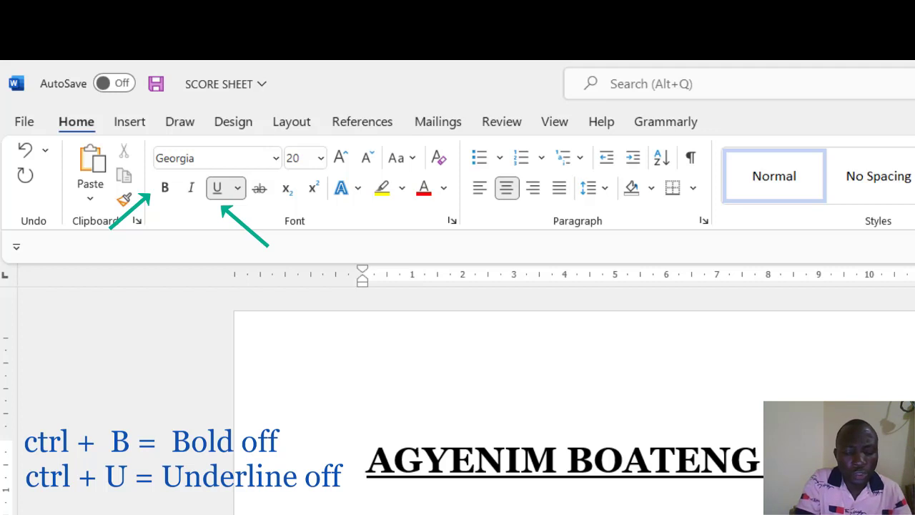
Step: Turn off underlining and save the SCORE SHEET document
{"action": "key", "text": "ctrl+u"}
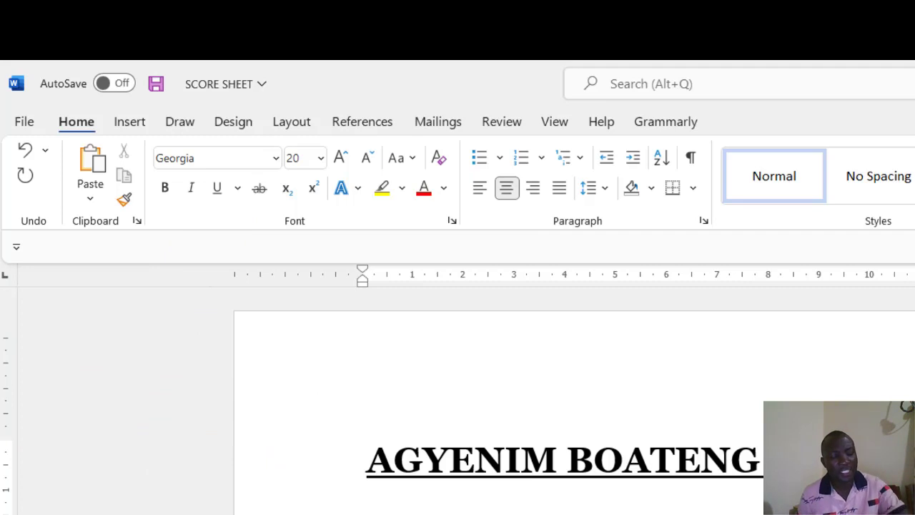
{"action": "key", "text": "ctrl+s"}
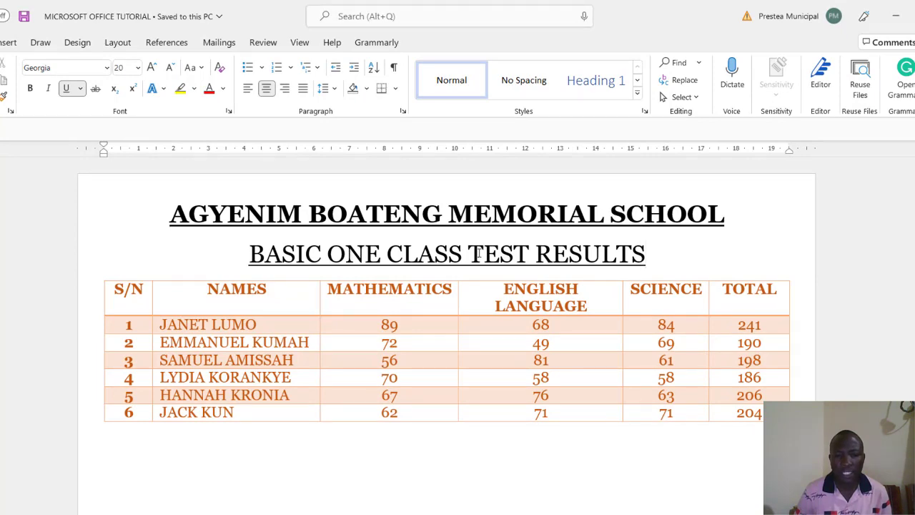
Step: Minimize the MICROSOFT OFFICE TUTORIAL window to bring back the SCORE SHEET
{"action": "left_click", "coordinate": [896, 16]}
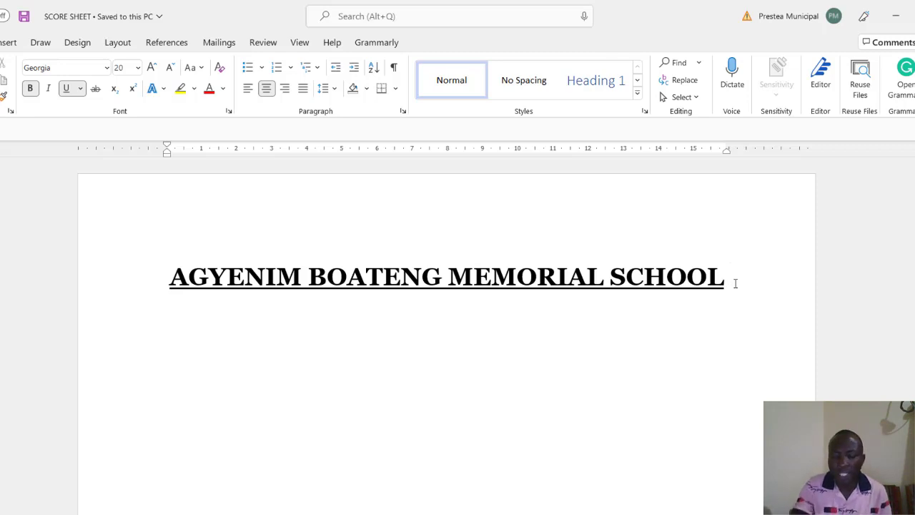
Step: On a new line, type BASIC ONE CLASS TEST RESULTS at size 14 without bold, saving along the way
{"action": "key", "text": "Return"}
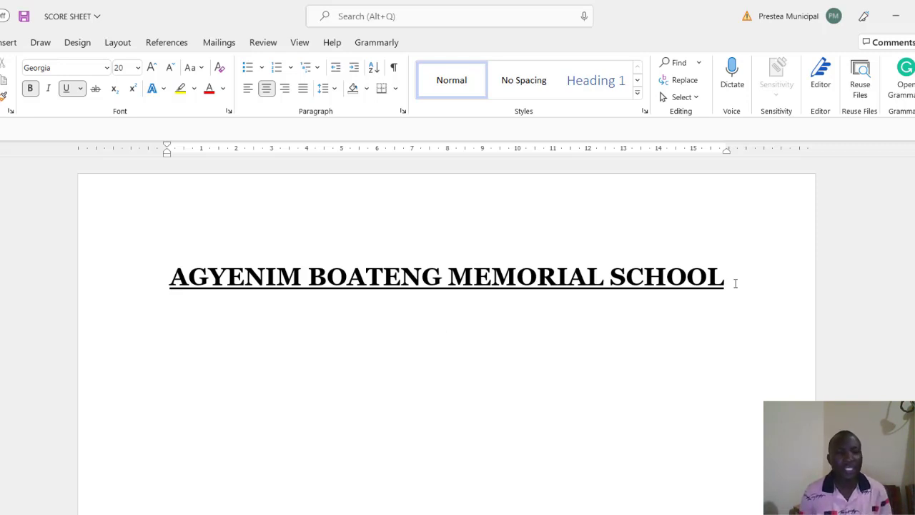
{"action": "left_click", "coordinate": [138, 68]}
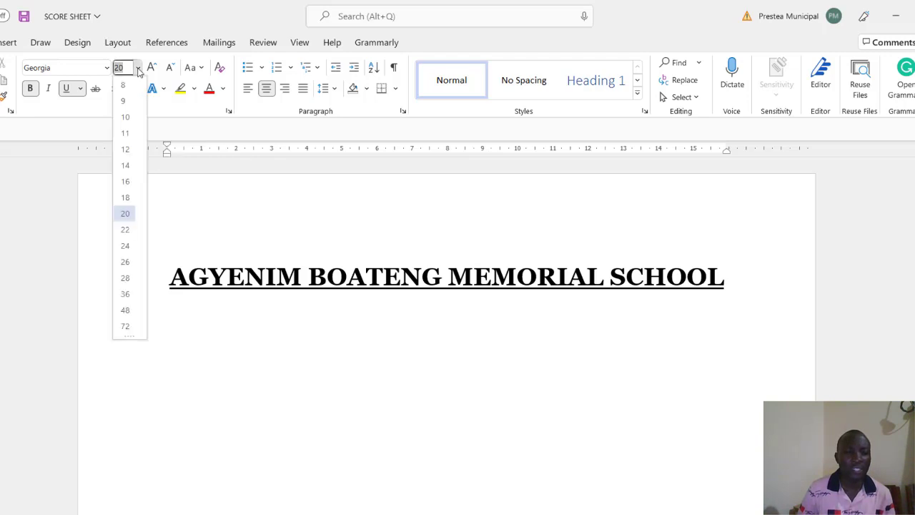
{"action": "left_click", "coordinate": [127, 165]}
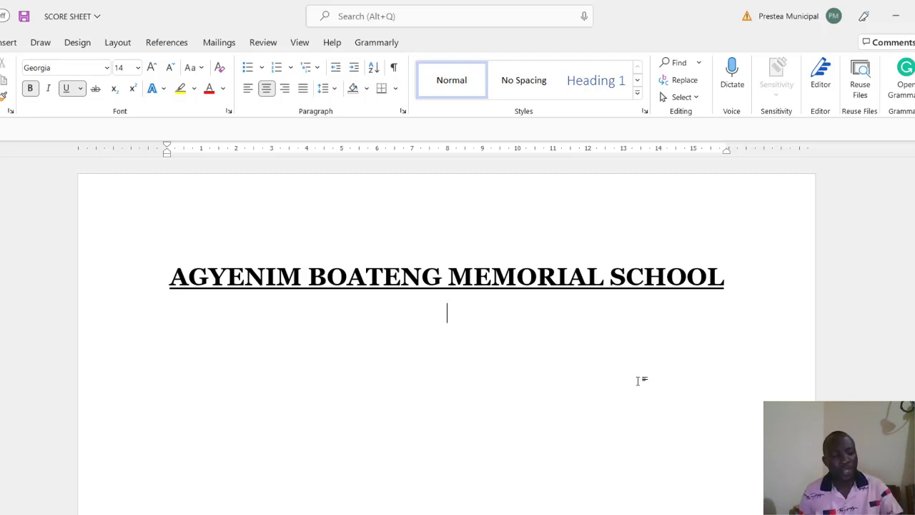
{"action": "key", "text": "ctrl+s"}
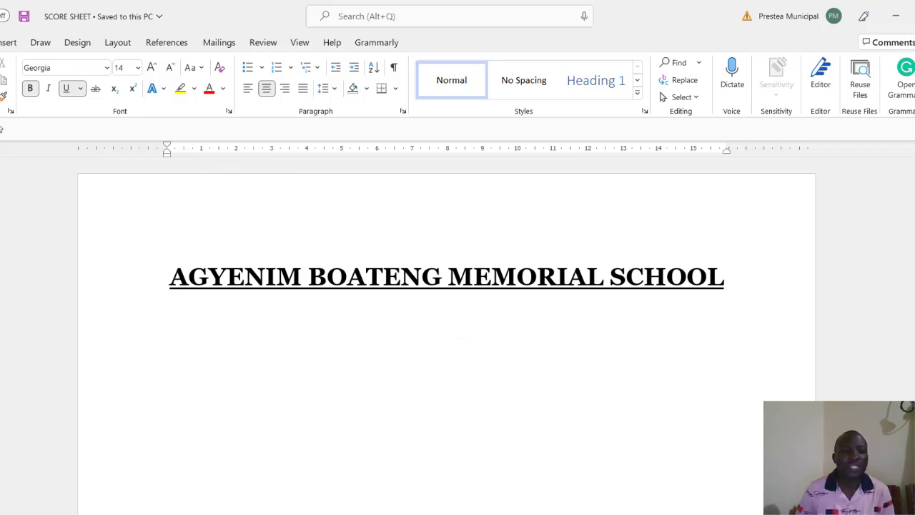
{"action": "left_click", "coordinate": [28, 95]}
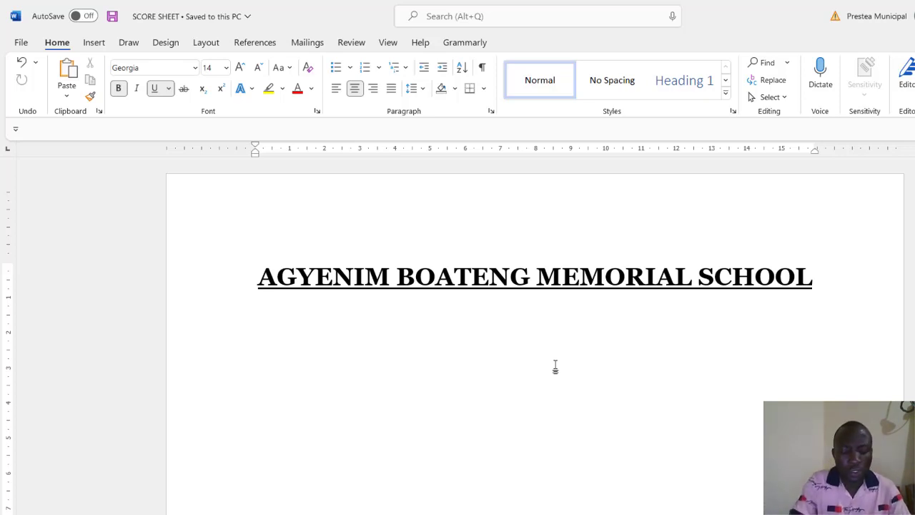
{"action": "key", "text": "ctrl+b"}
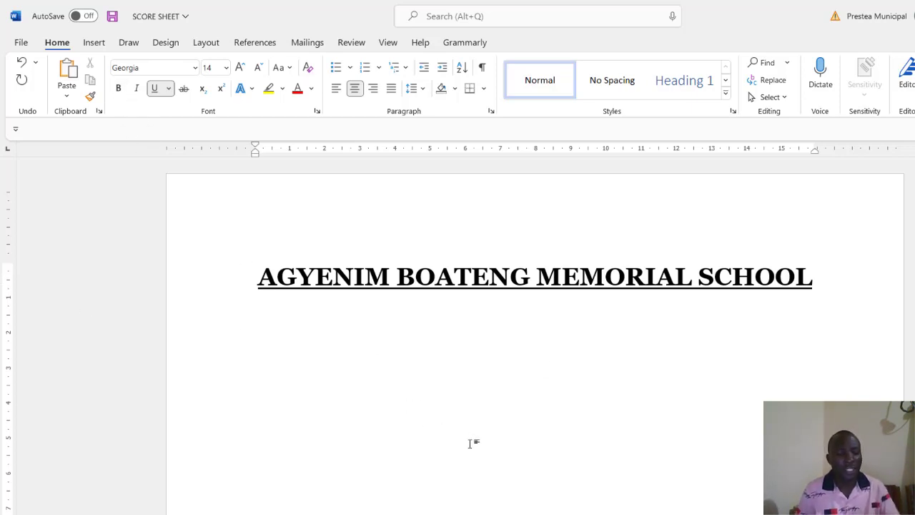
{"action": "key", "text": "ctrl+s"}
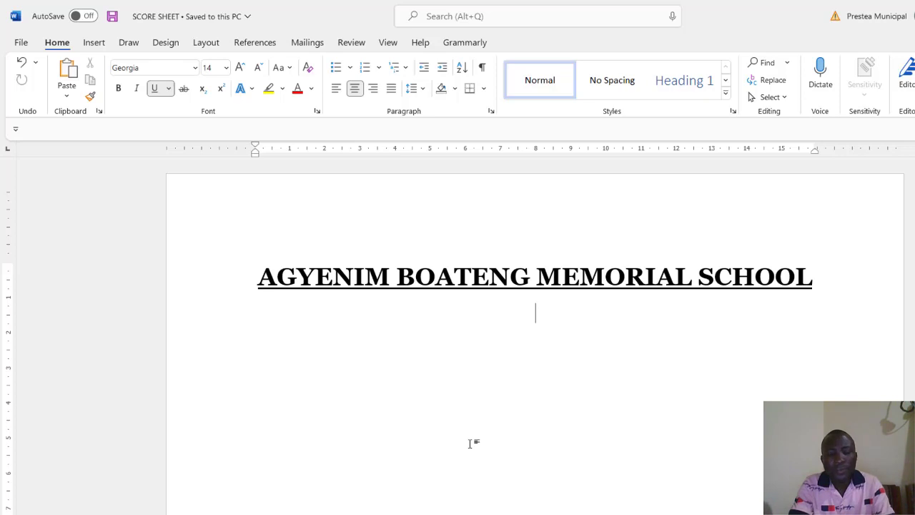
{"action": "type", "text": "BA"}
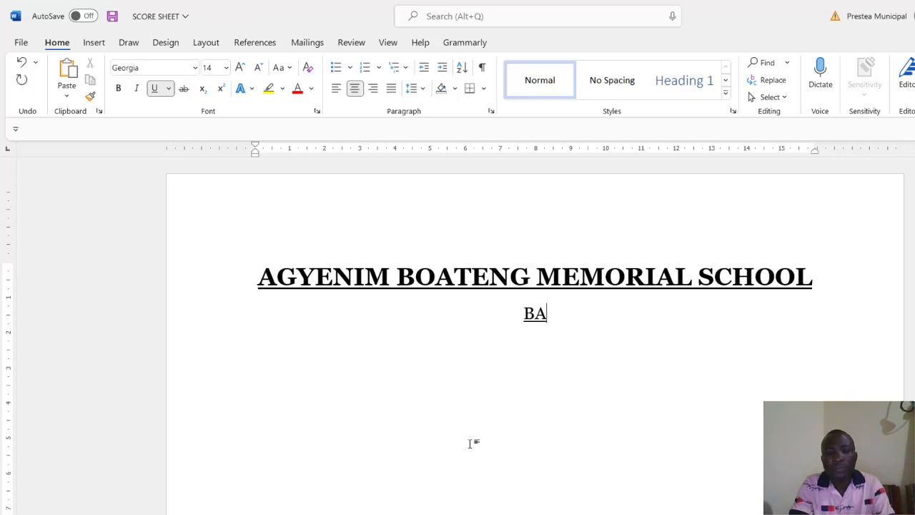
{"action": "type", "text": "SIC ONE"}
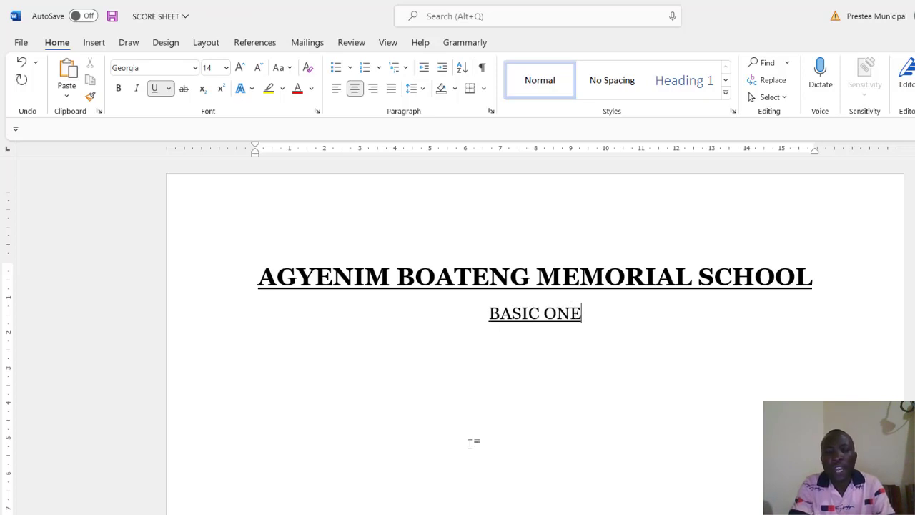
{"action": "type", "text": " CLASS "}
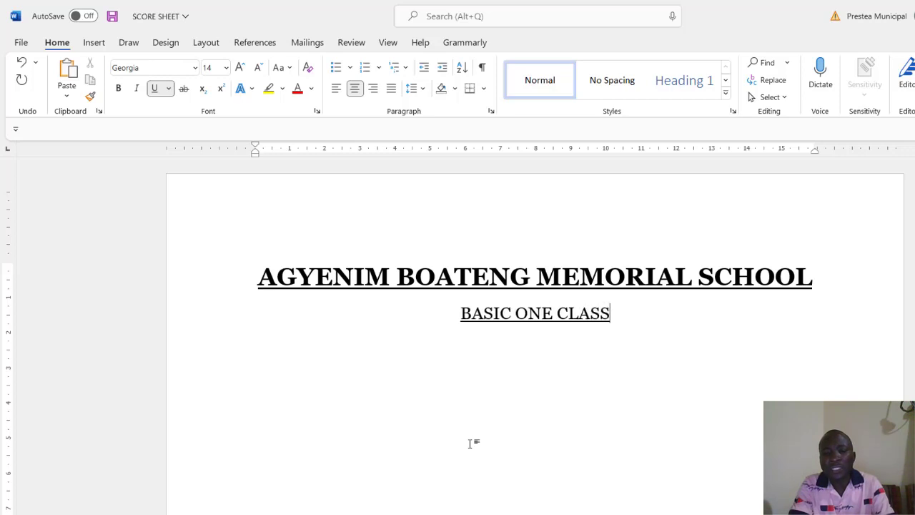
{"action": "type", "text": "TES"}
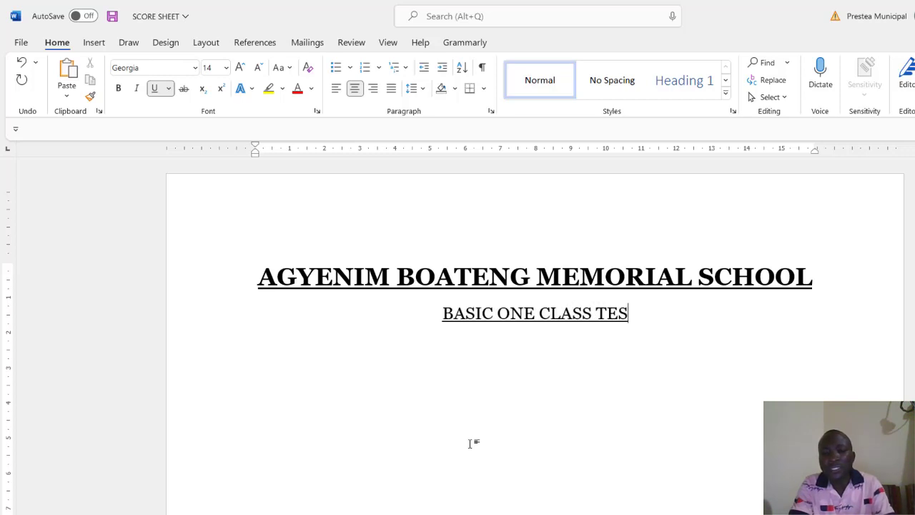
{"action": "type", "text": "T RES"}
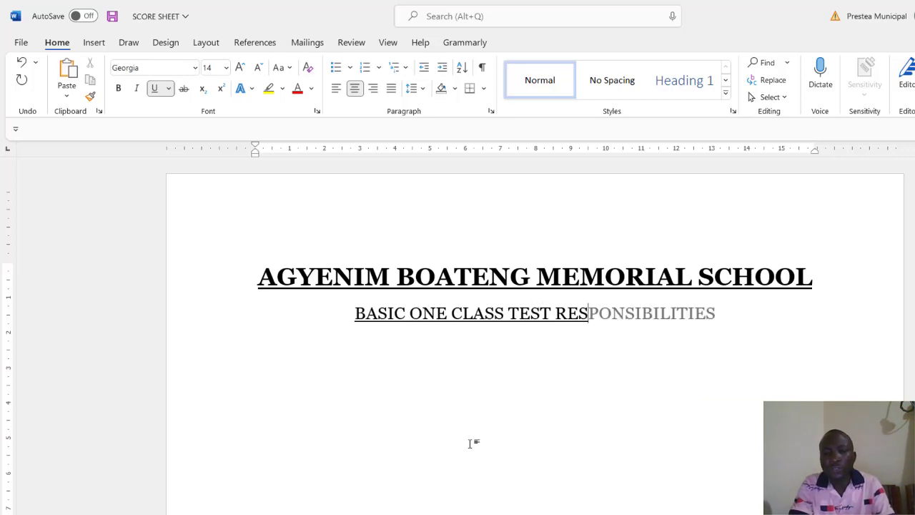
{"action": "type", "text": "U"}
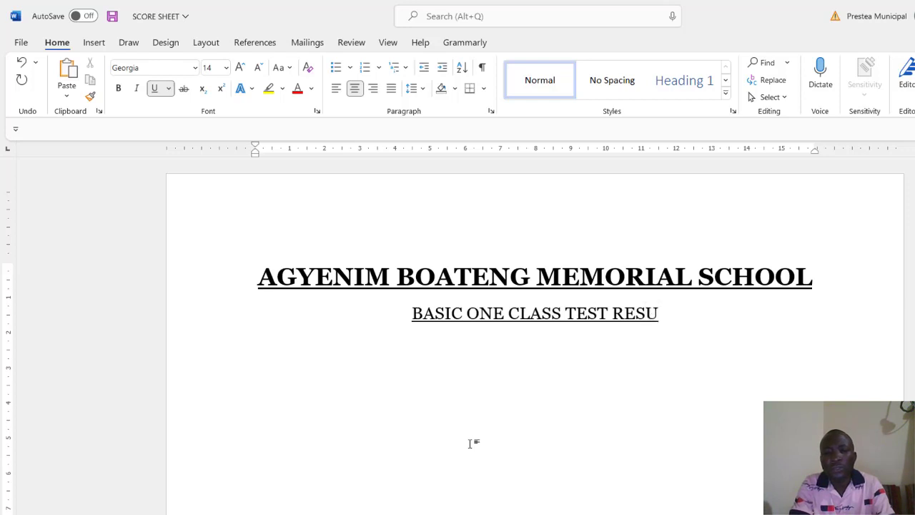
{"action": "type", "text": "LTS"}
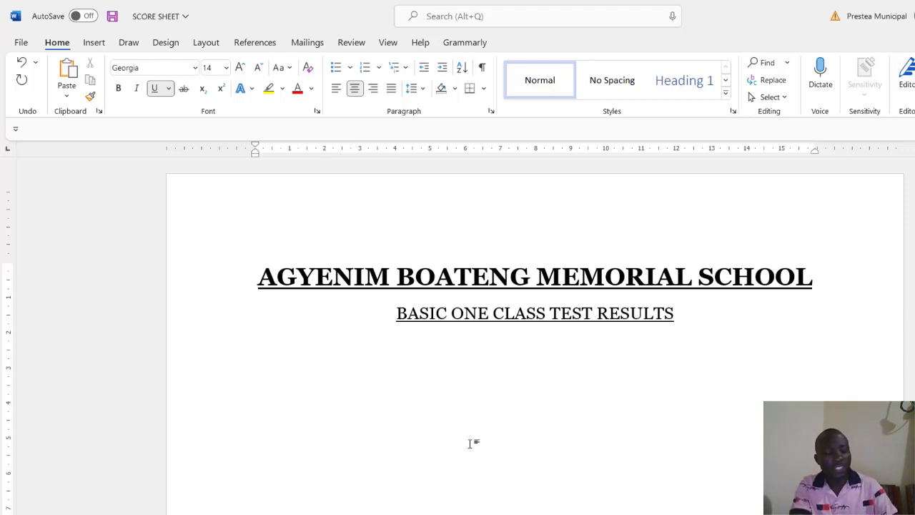
Step: Save, turn off underlining after the subtitle, and start an empty line beneath it
{"action": "key", "text": "ctrl+s"}
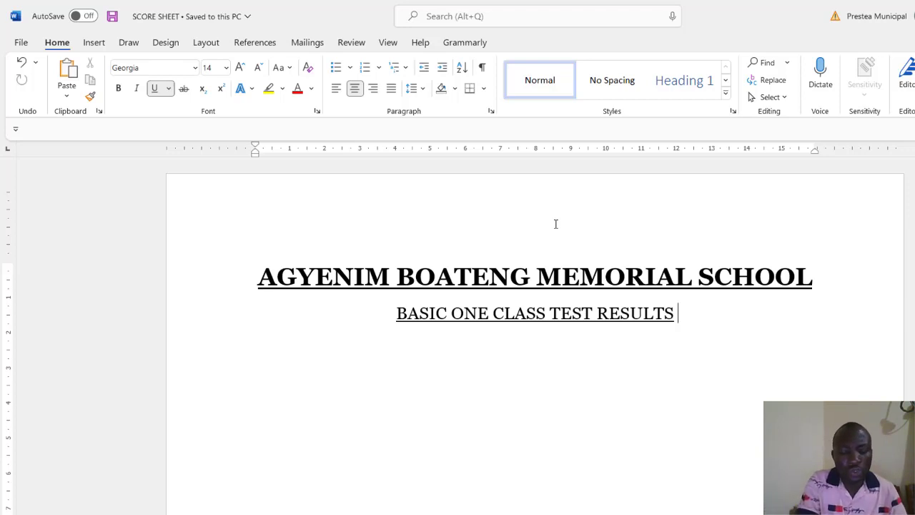
{"action": "key", "text": "ctrl+u"}
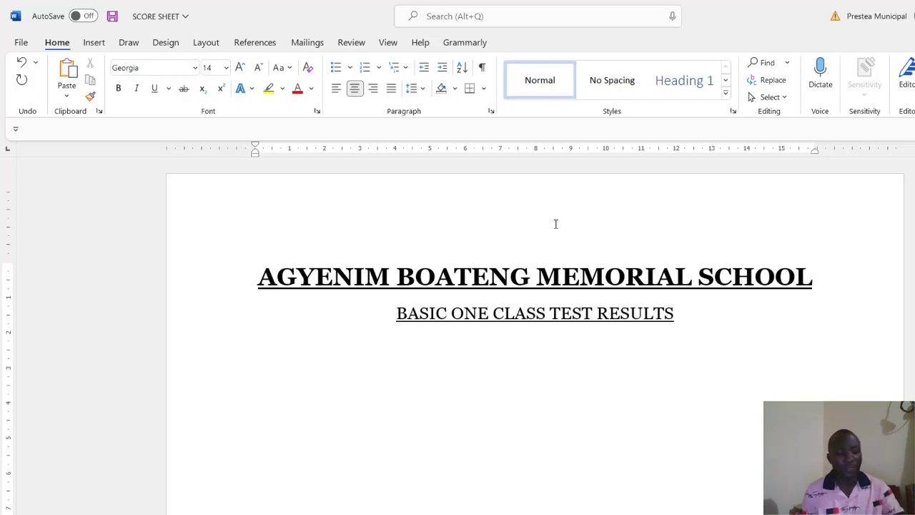
{"action": "key", "text": "ctrl+s"}
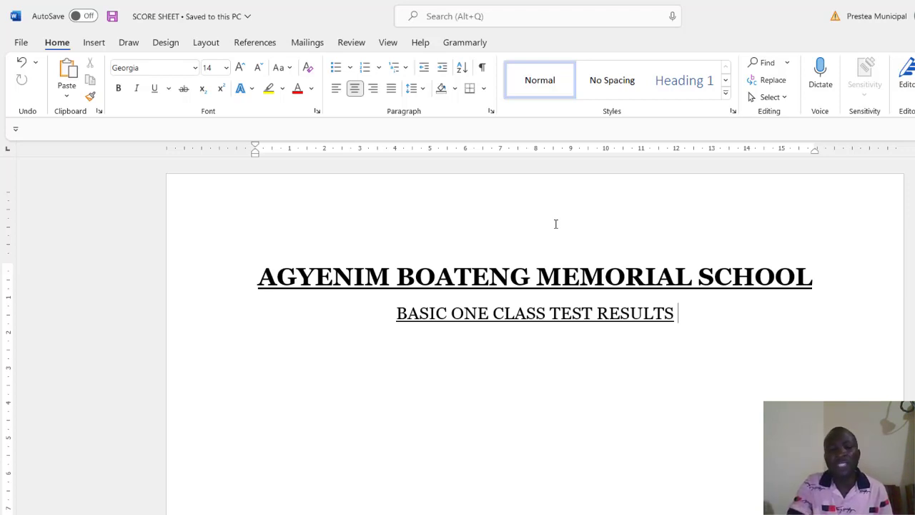
{"action": "key", "text": "Return"}
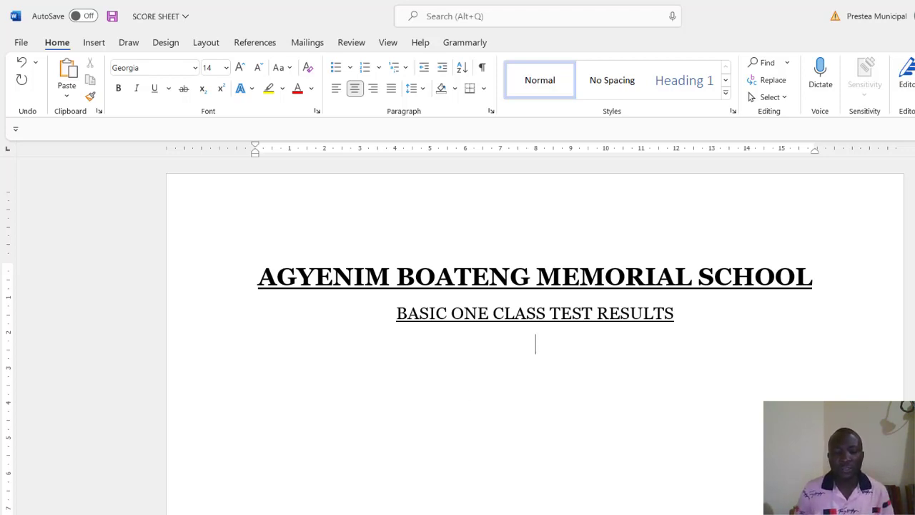
{"action": "mouse_move", "coordinate": [540, 514]}
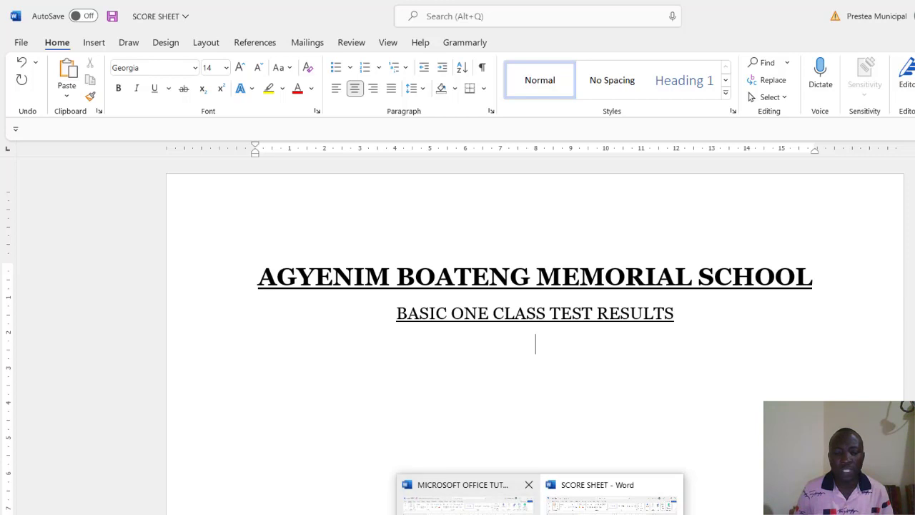
{"action": "left_click", "coordinate": [472, 493]}
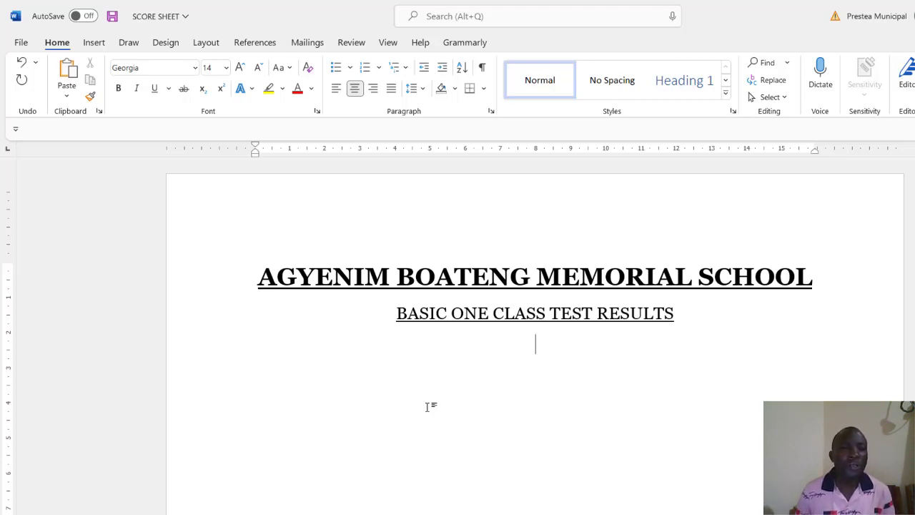
Step: Insert a 6-column by 7-row table from the Insert tab's Table grid
{"action": "left_click", "coordinate": [94, 43]}
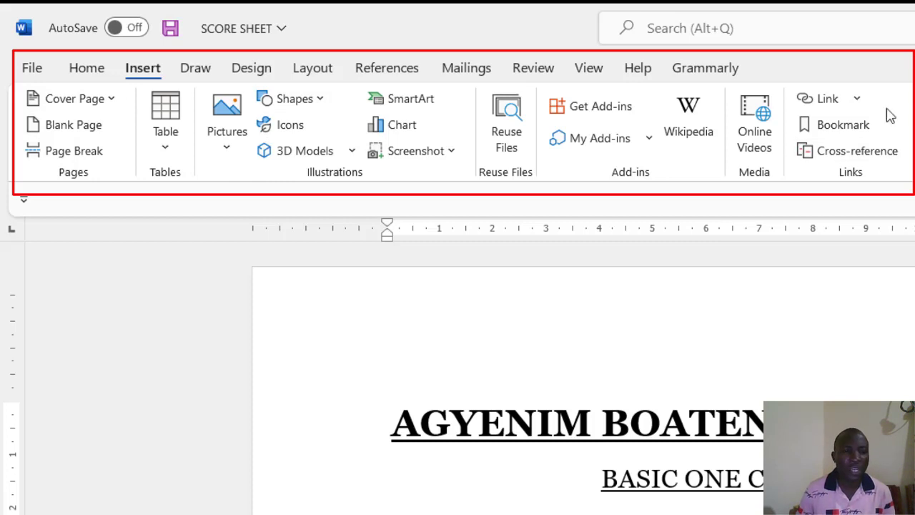
{"action": "left_click", "coordinate": [166, 115]}
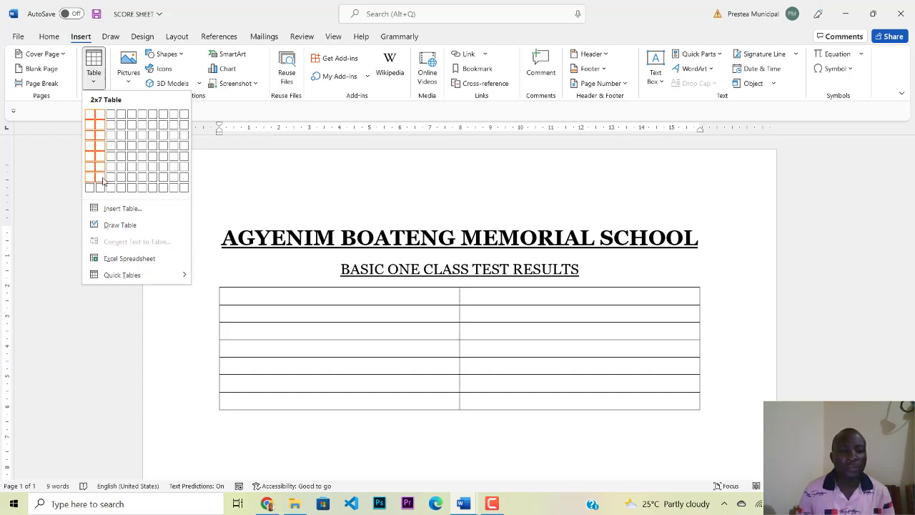
{"action": "left_click", "coordinate": [145, 181]}
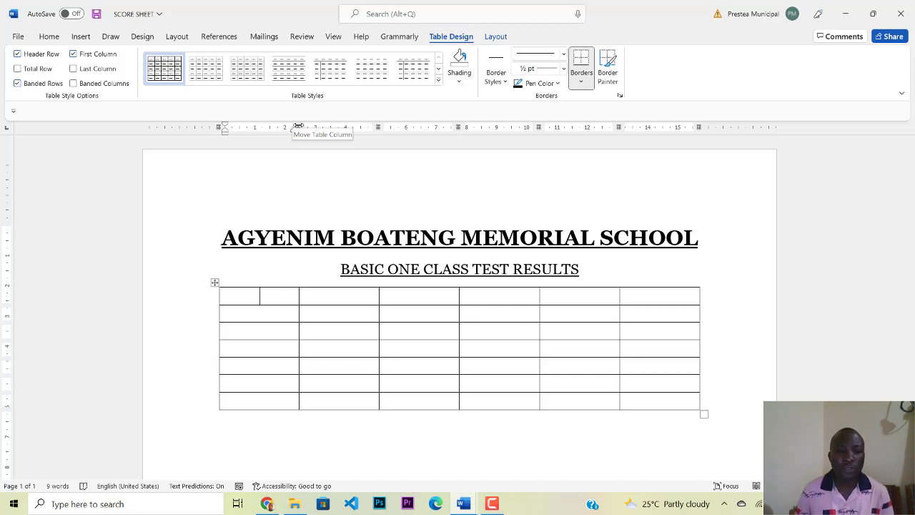
Step: Narrow the first column and drag the table's corner to make it wider and taller
{"action": "mouse_move", "coordinate": [299, 126]}
{"action": "left_mouse_down"}
{"action": "mouse_move", "coordinate": [254, 139]}
{"action": "mouse_move", "coordinate": [274, 138]}
{"action": "left_mouse_up"}
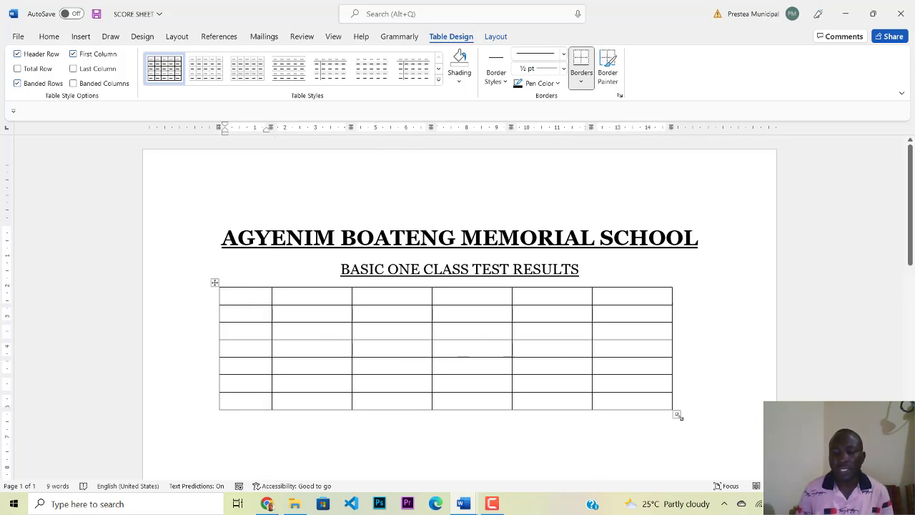
{"action": "left_click_drag", "start_coordinate": [678, 415], "coordinate": [712, 472]}
{"action": "scroll", "coordinate": [685, 419], "scroll_direction": "down", "scroll_amount": 3}
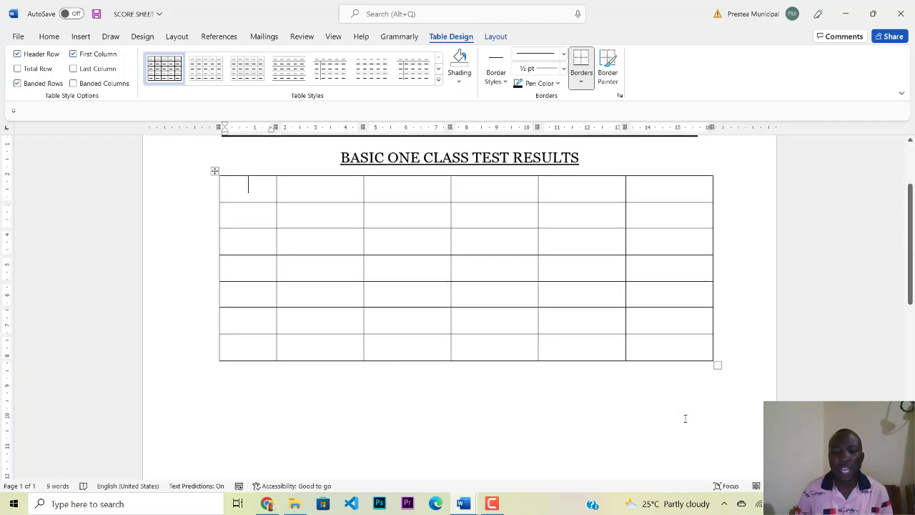
{"action": "scroll", "coordinate": [685, 418], "scroll_direction": "up", "scroll_amount": 1}
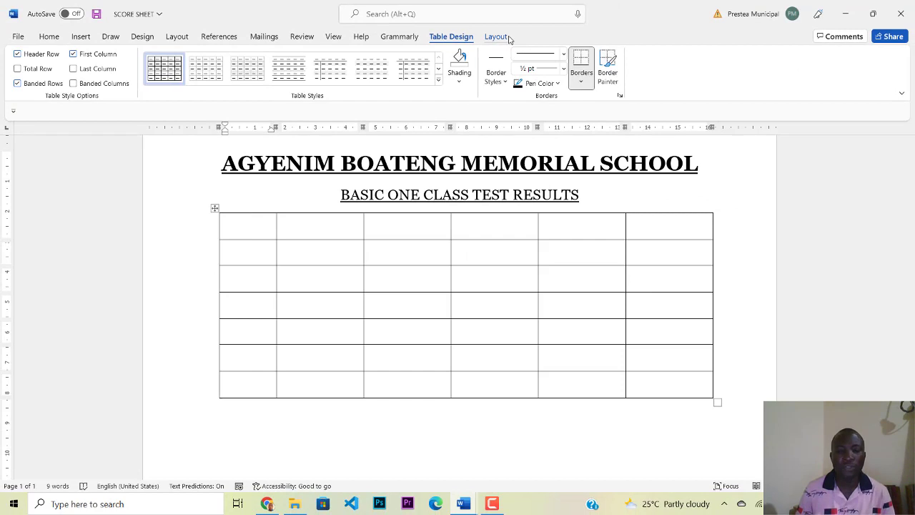
Step: Drag from the first cell across the table to select all its cells
{"action": "left_click", "coordinate": [346, 428]}
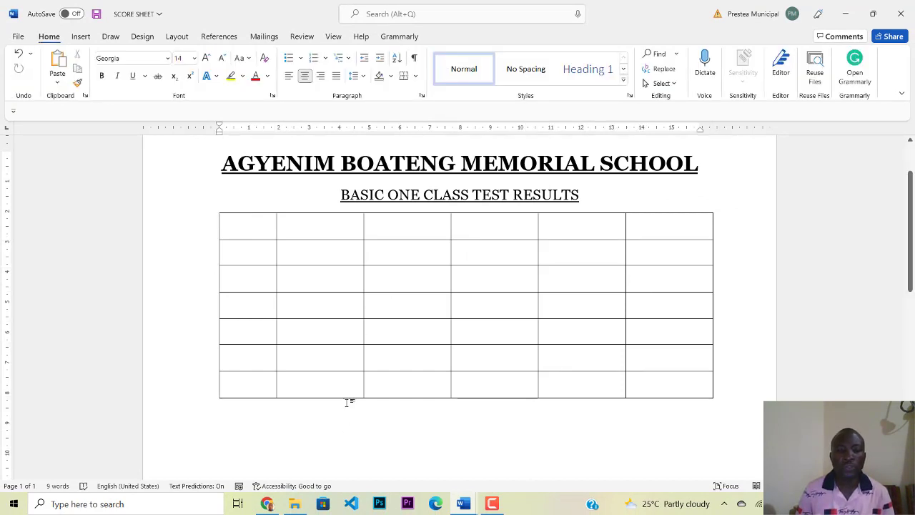
{"action": "left_click", "coordinate": [244, 234]}
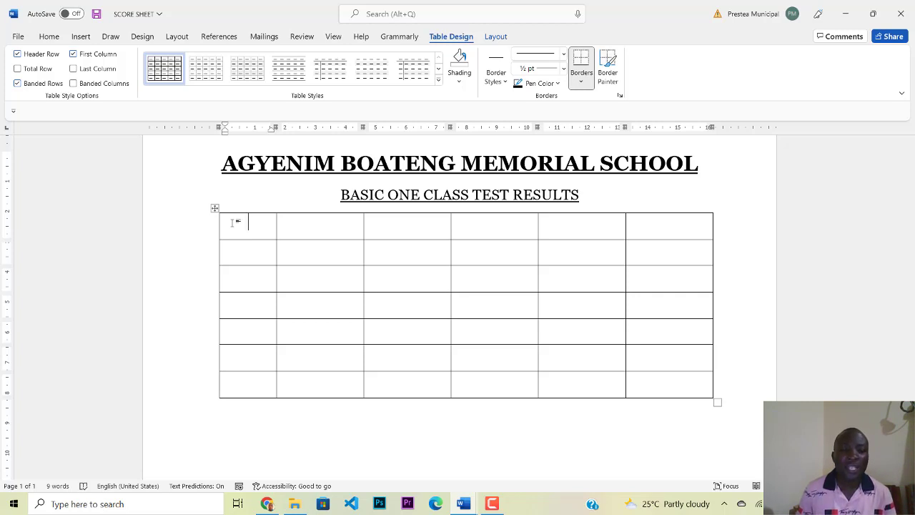
{"action": "left_click_drag", "start_coordinate": [236, 222], "coordinate": [685, 392]}
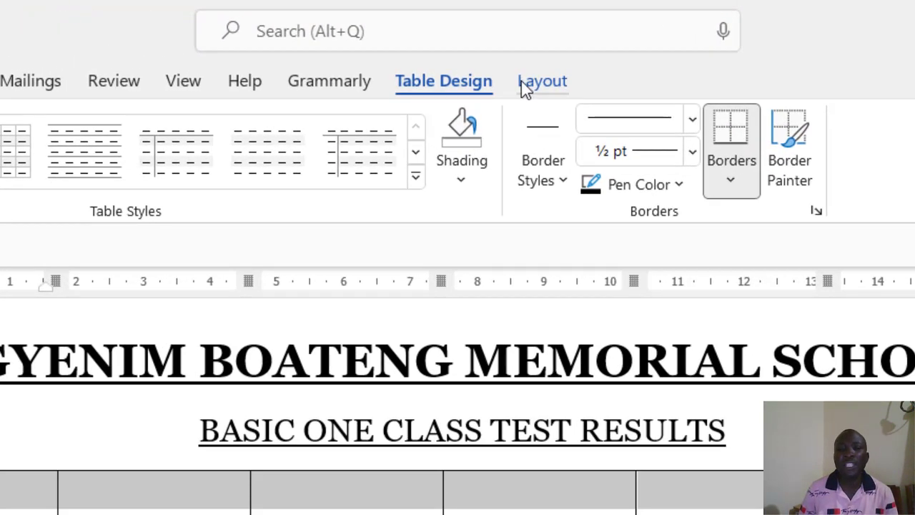
Step: Apply Align Center to the selected cells from the Table Layout tab
{"action": "left_click", "coordinate": [527, 84]}
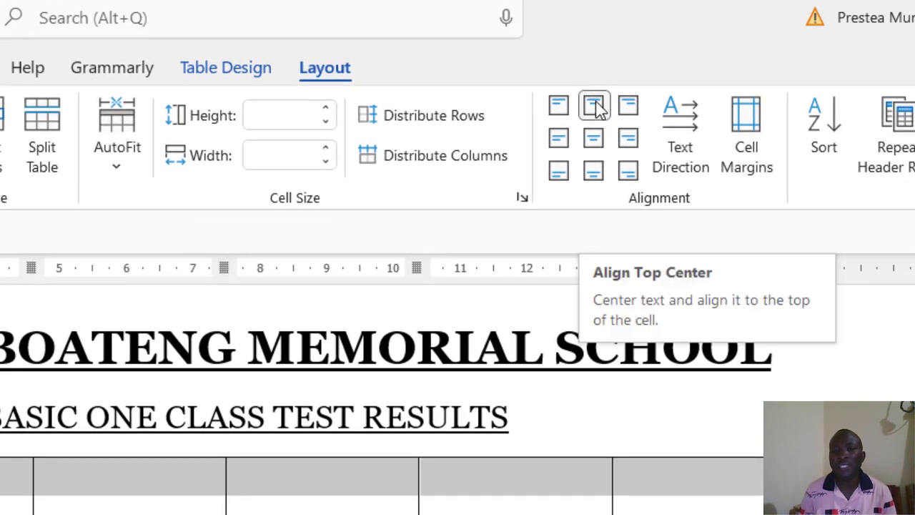
{"action": "left_click", "coordinate": [595, 143]}
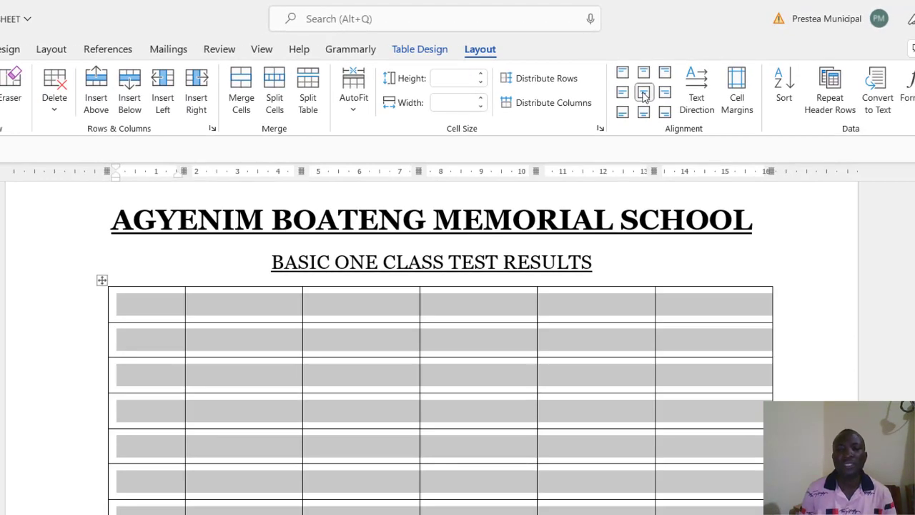
{"action": "left_click", "coordinate": [643, 93]}
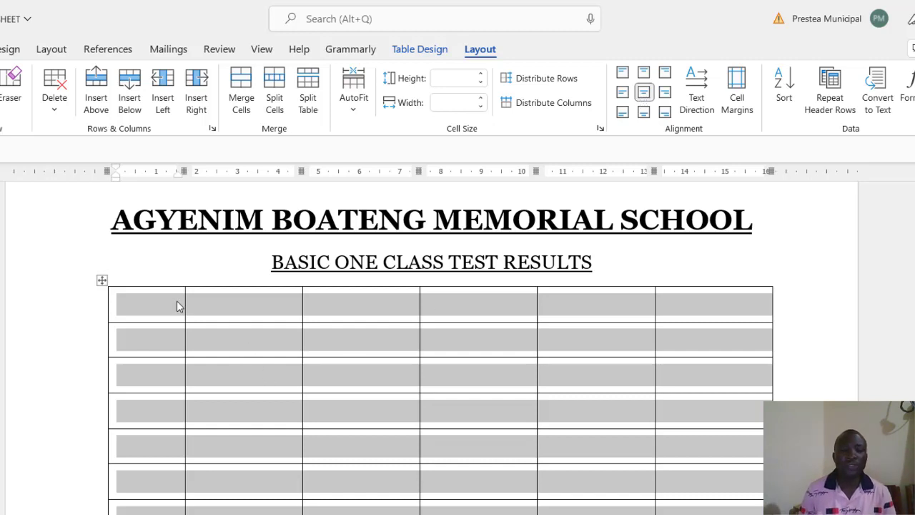
Step: Fill the first four header cells with S/N, NAMES, MATHEMATICS and ENGLISH LANGUAGE
{"action": "left_click", "coordinate": [158, 304]}
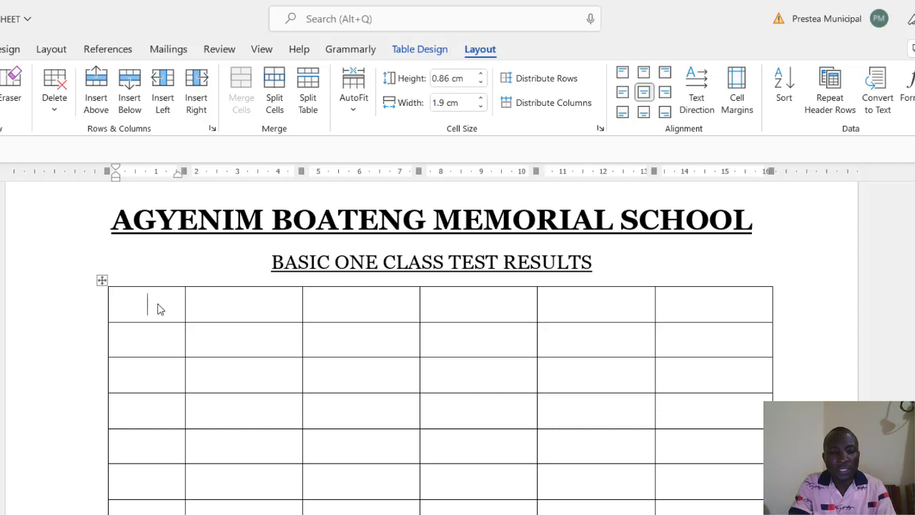
{"action": "type", "text": "S/N"}
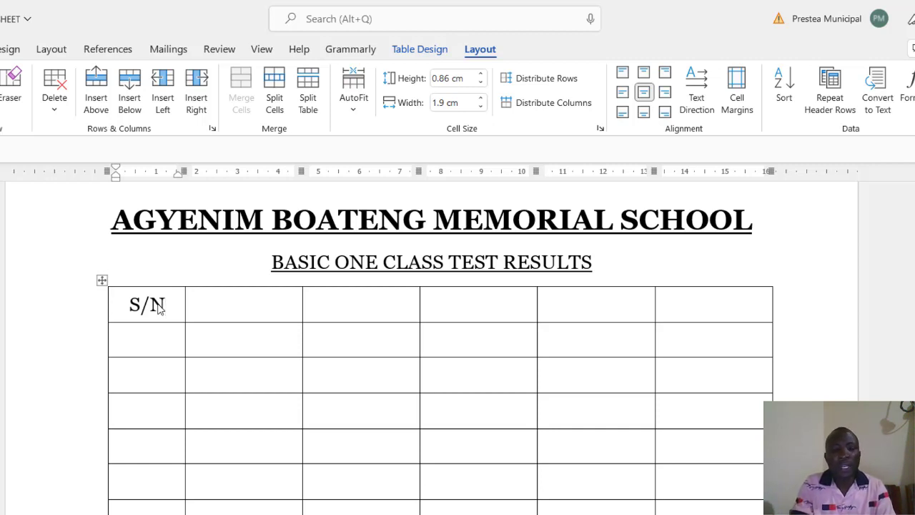
{"action": "key", "text": "Tab"}
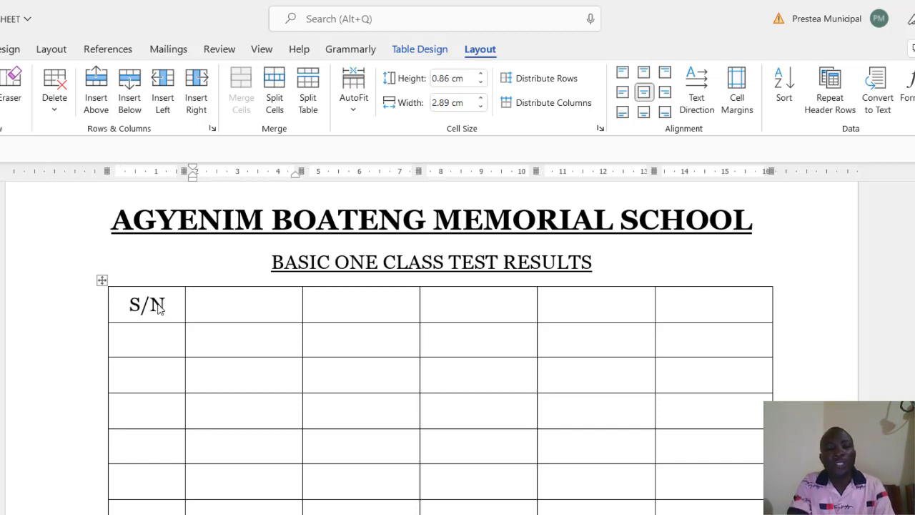
{"action": "type", "text": "NAMES"}
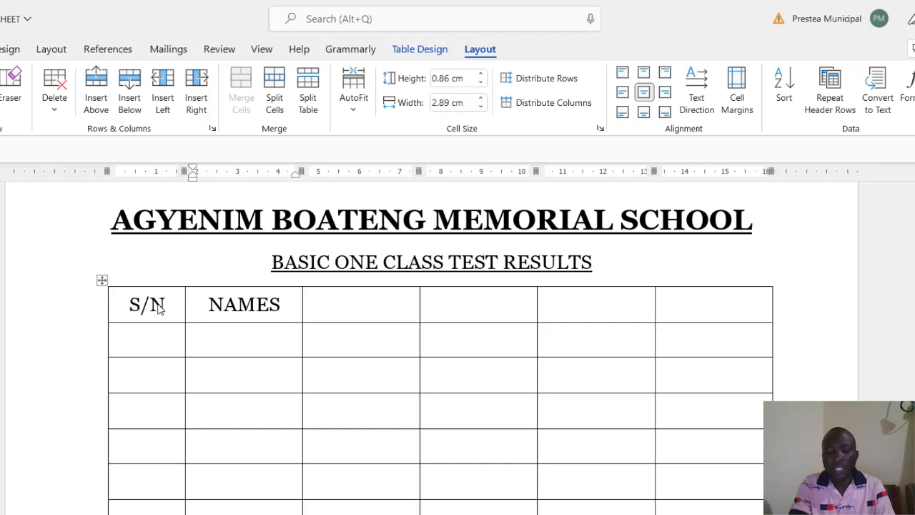
{"action": "key", "text": "Tab"}
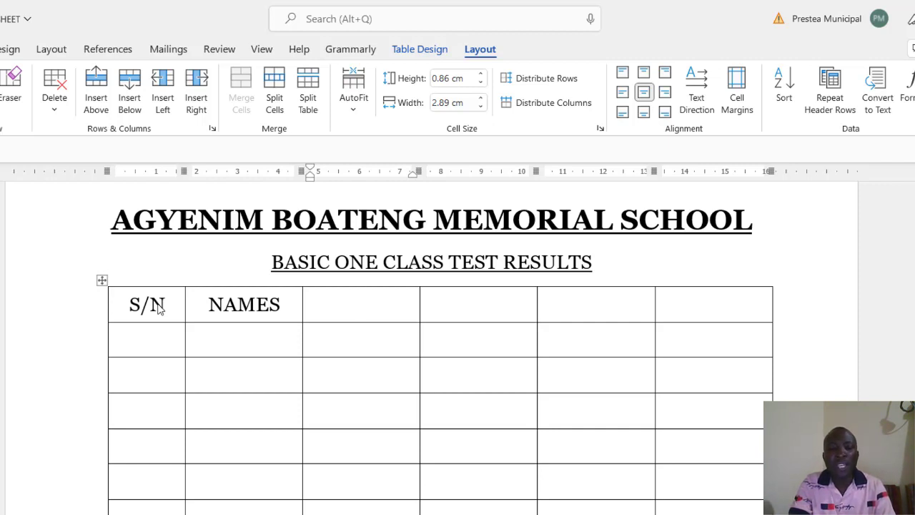
{"action": "type", "text": "MATHE"}
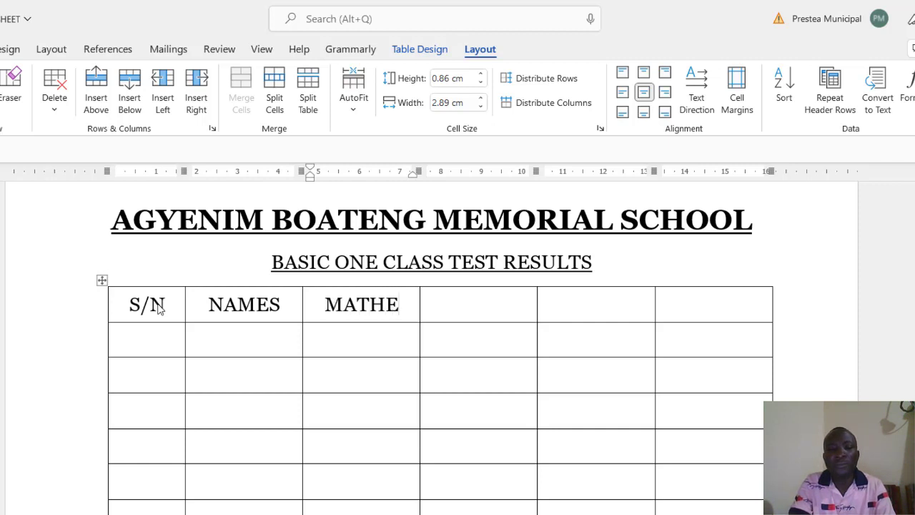
{"action": "type", "text": "MATIC"}
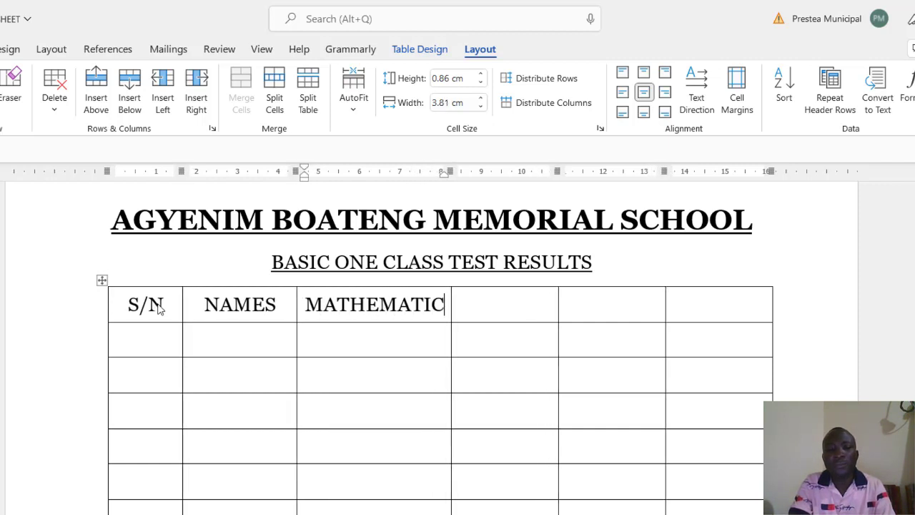
{"action": "type", "text": "S"}
{"action": "key", "text": "Tab"}
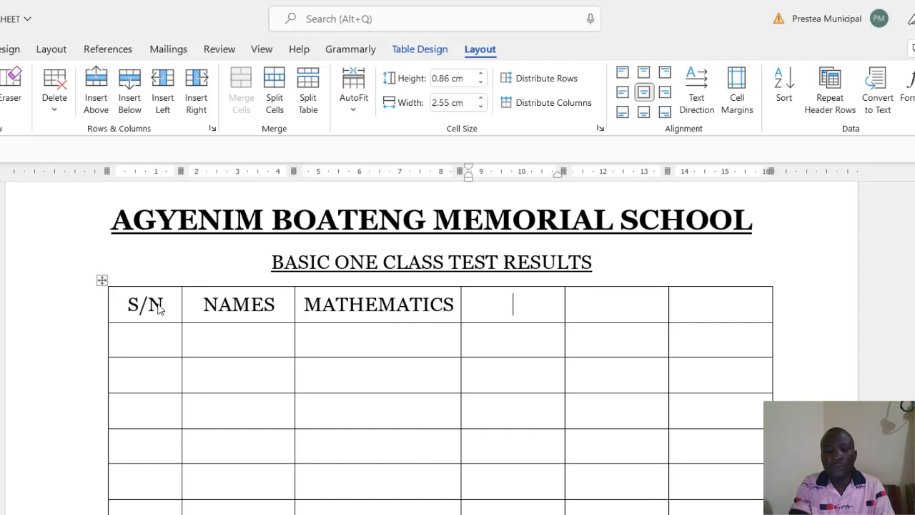
{"action": "type", "text": "E"}
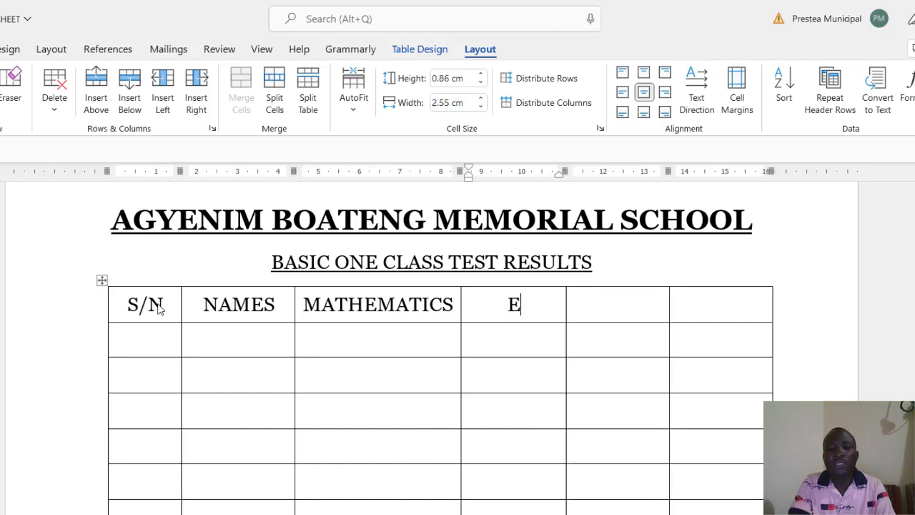
{"action": "type", "text": "NGL"}
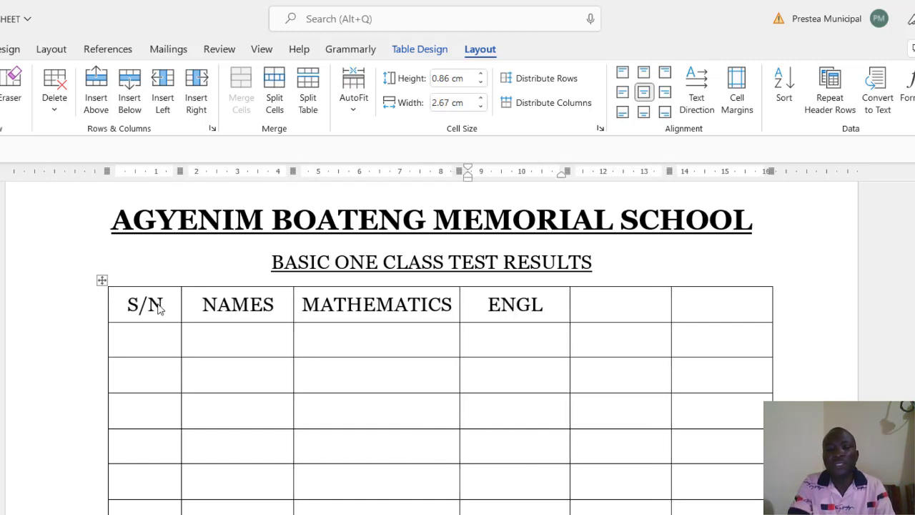
{"action": "type", "text": "IHS"}
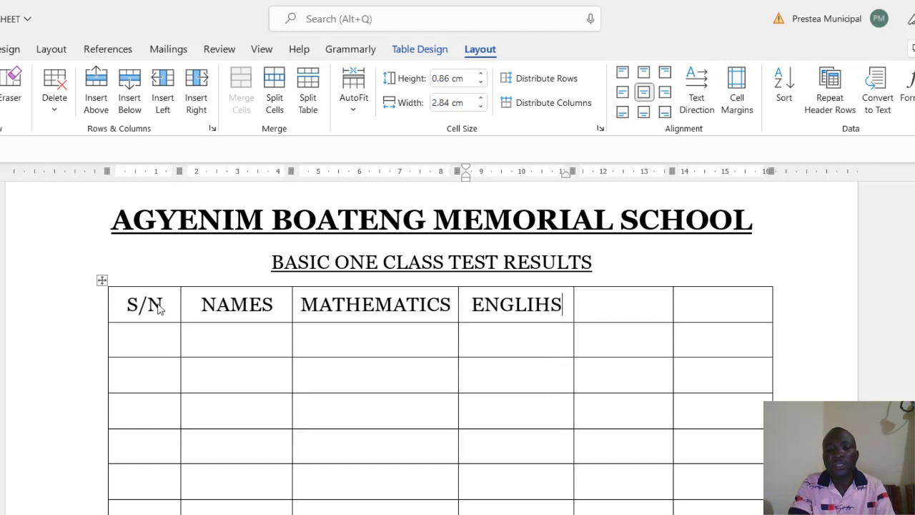
{"action": "key", "text": "BackSpace"}
{"action": "key", "text": "BackSpace"}
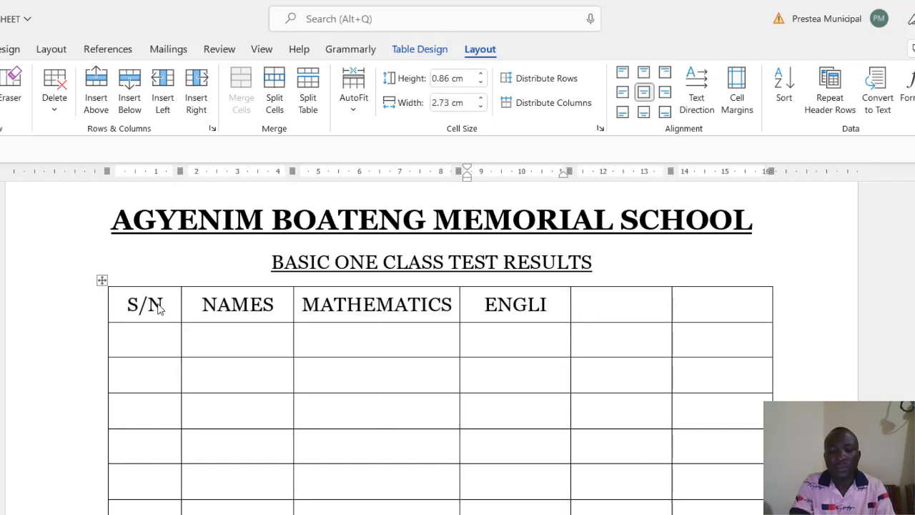
{"action": "type", "text": "SH LAN"}
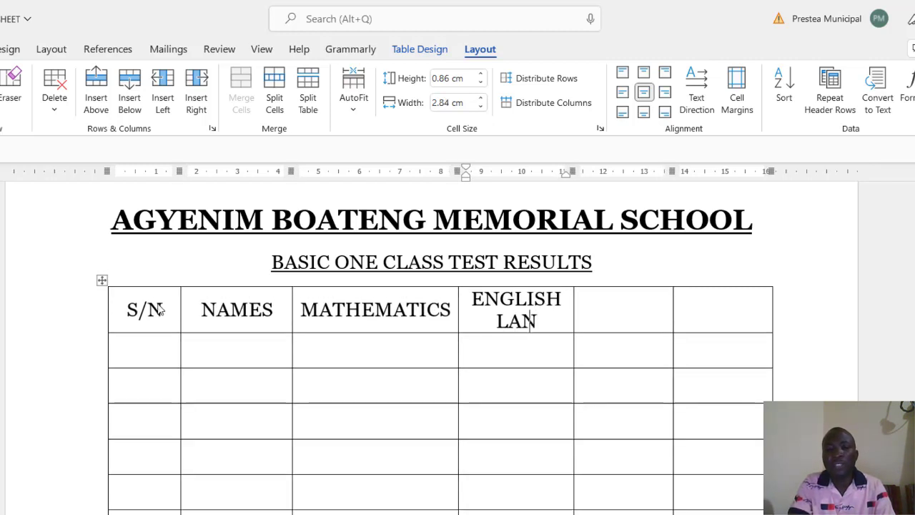
{"action": "type", "text": "GUAGE"}
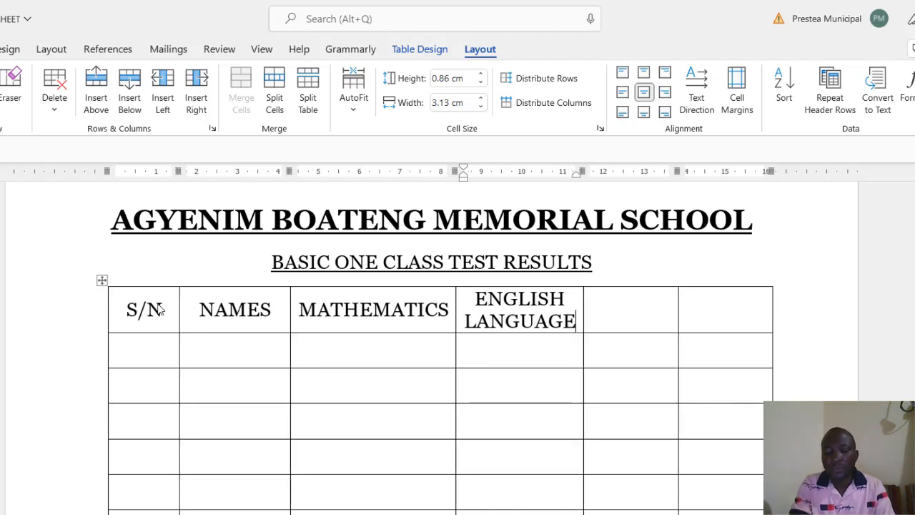
Step: Type SCIENCE and TOTAL into the last two header cells, fixing a typo
{"action": "key", "text": "Tab"}
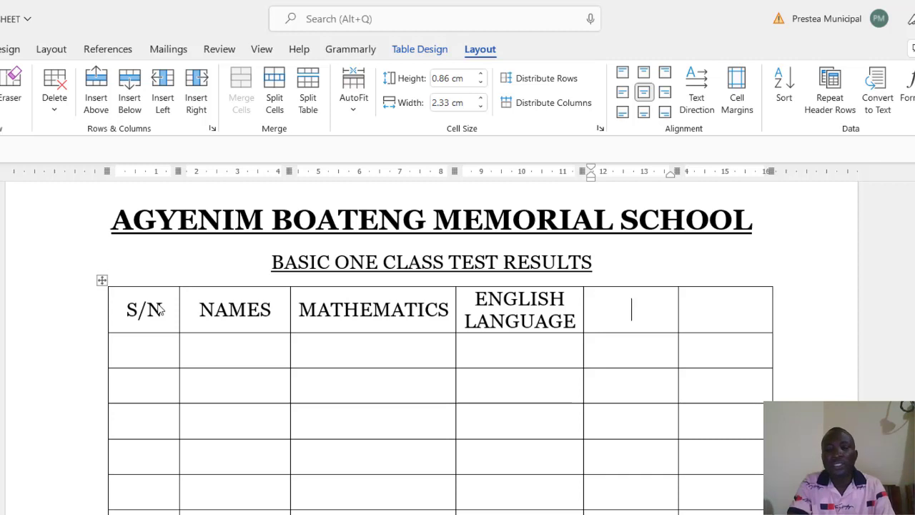
{"action": "type", "text": "SC"}
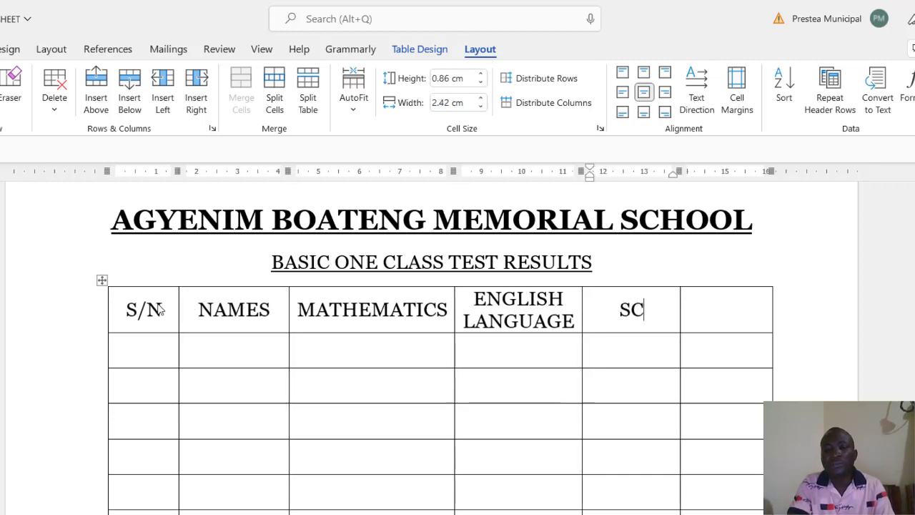
{"action": "type", "text": "IENCE"}
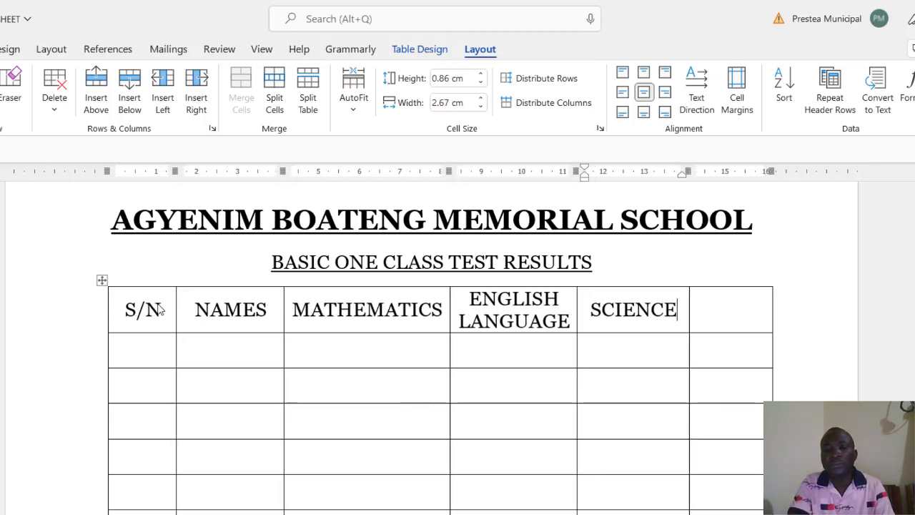
{"action": "key", "text": "Tab"}
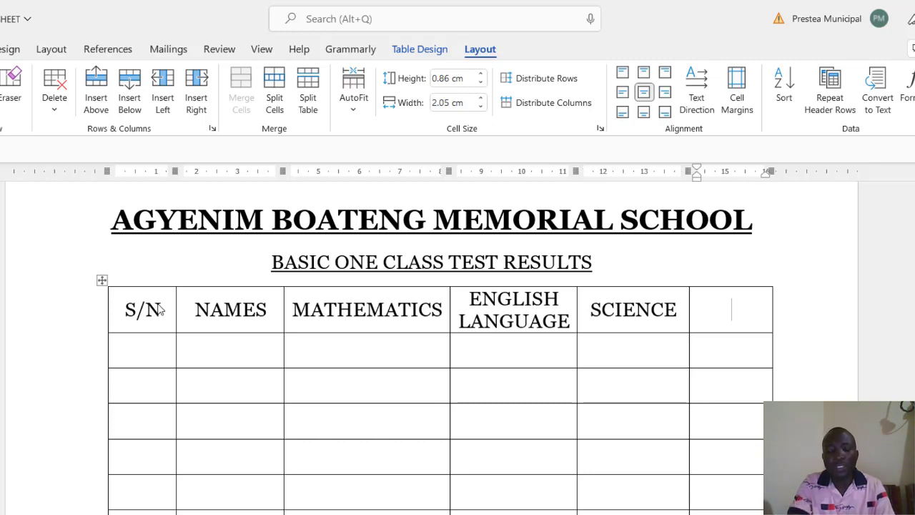
{"action": "type", "text": "TA"}
{"action": "key", "text": "BackSpace"}
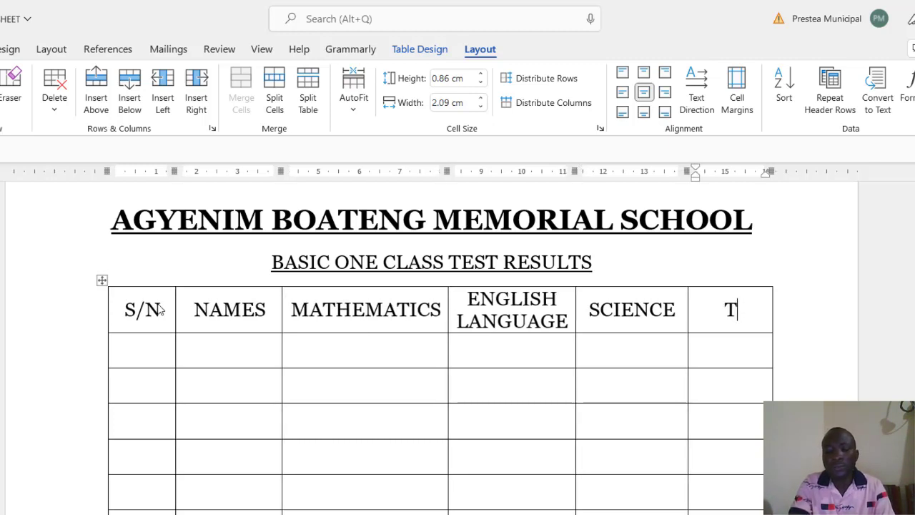
{"action": "type", "text": "OTAL"}
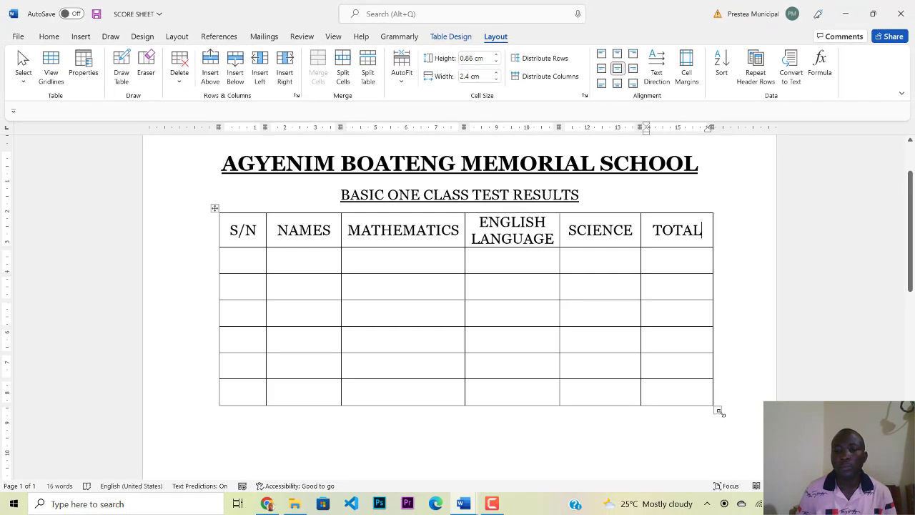
Step: Shift the table left and widen the ENGLISH LANGUAGE column onto one line, keeping the table within the page
{"action": "left_click_drag", "start_coordinate": [720, 413], "coordinate": [745, 404]}
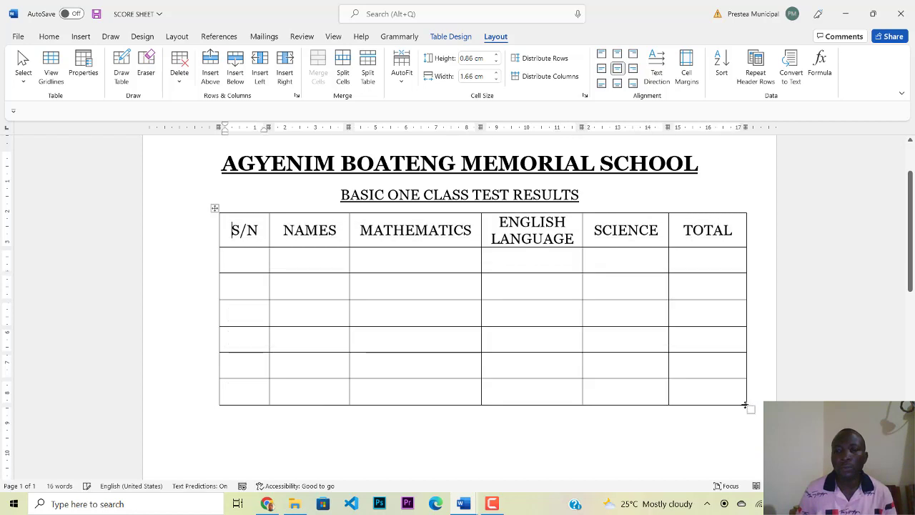
{"action": "left_click", "coordinate": [212, 208]}
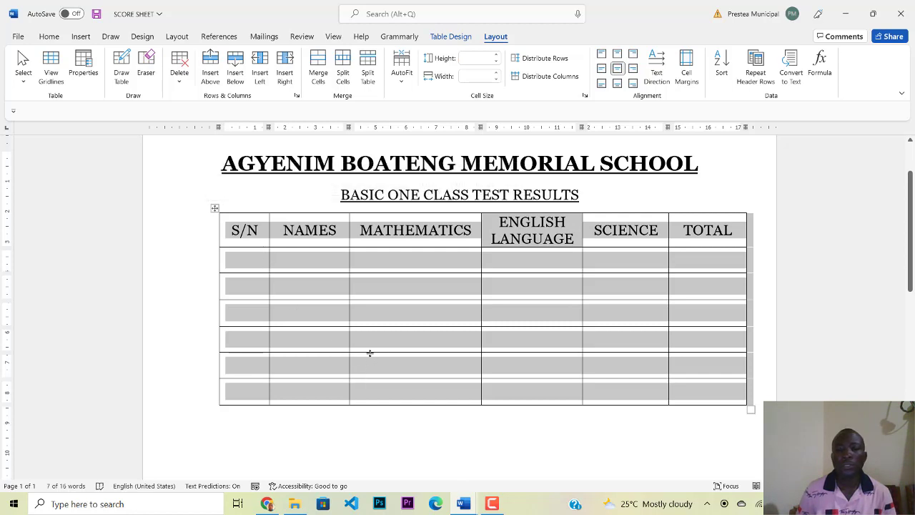
{"action": "left_click", "coordinate": [428, 291]}
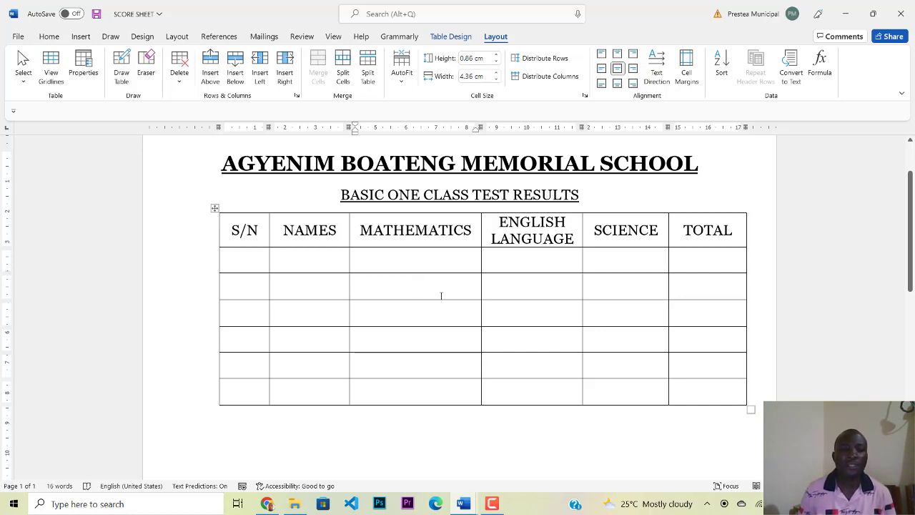
{"action": "left_click", "coordinate": [221, 128]}
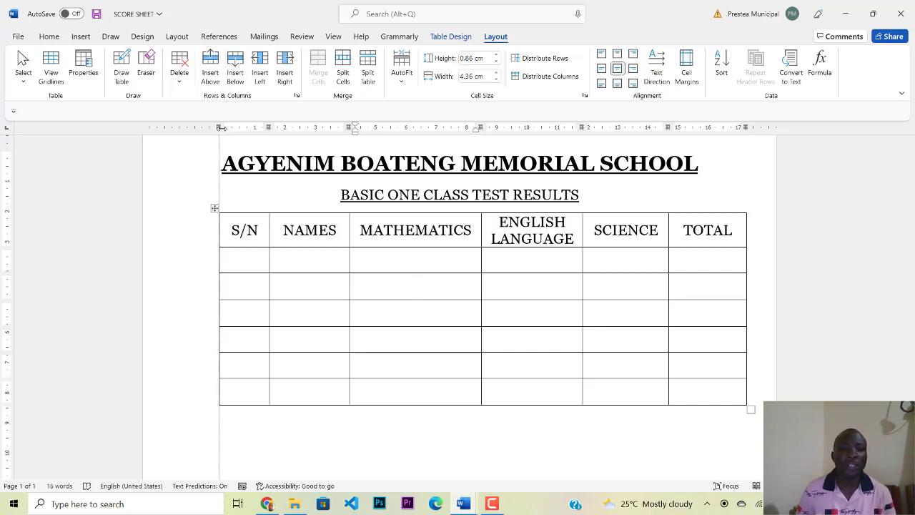
{"action": "left_click_drag", "start_coordinate": [221, 128], "coordinate": [177, 130]}
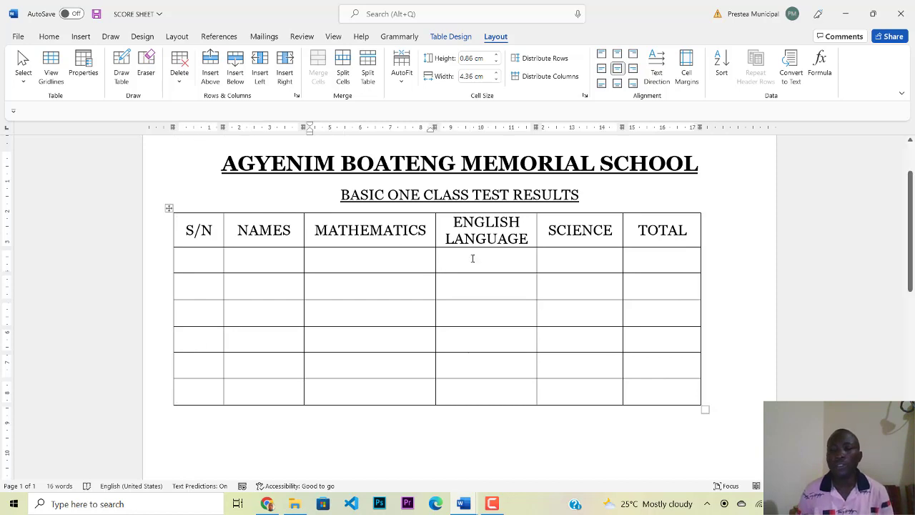
{"action": "mouse_move", "coordinate": [700, 127]}
{"action": "left_mouse_down"}
{"action": "mouse_move", "coordinate": [734, 129]}
{"action": "mouse_move", "coordinate": [703, 129]}
{"action": "left_mouse_up"}
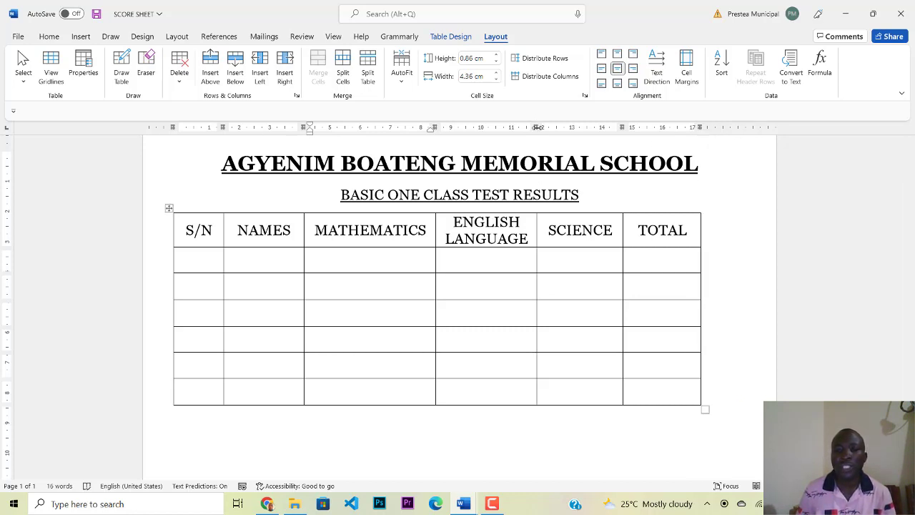
{"action": "left_click_drag", "start_coordinate": [536, 128], "coordinate": [604, 127]}
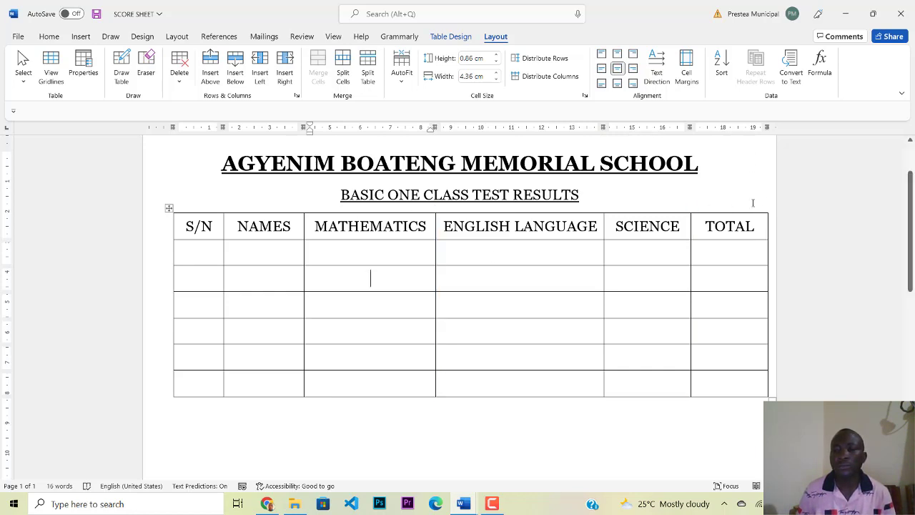
{"action": "left_click_drag", "start_coordinate": [767, 128], "coordinate": [751, 128]}
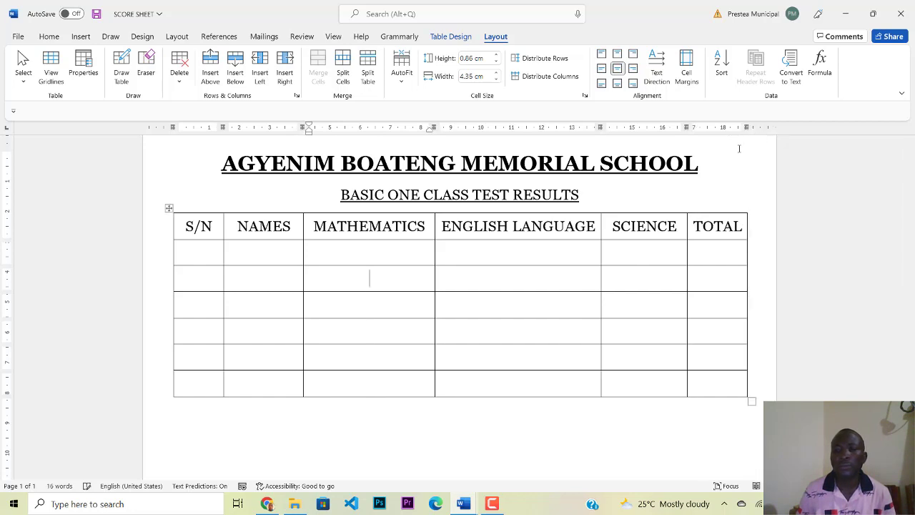
Step: Enter the first two students' full names in the top NAMES cells, correcting typos
{"action": "left_click", "coordinate": [284, 251]}
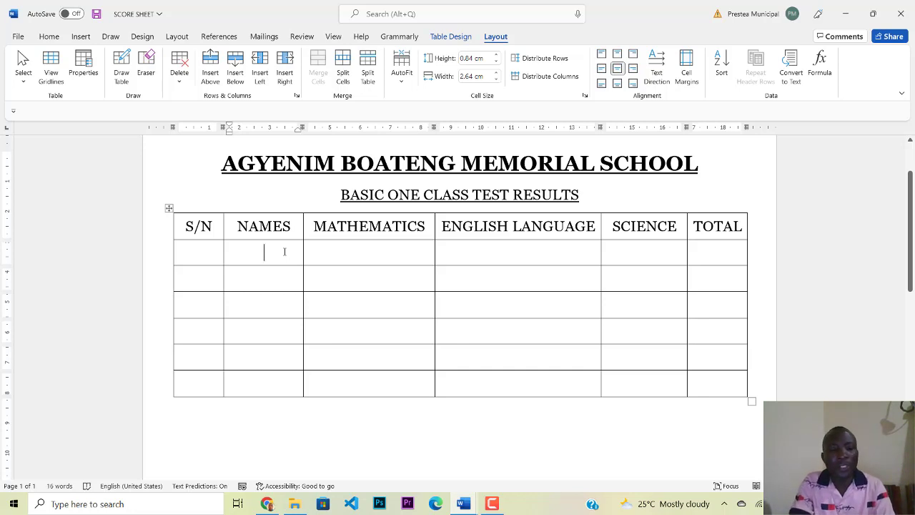
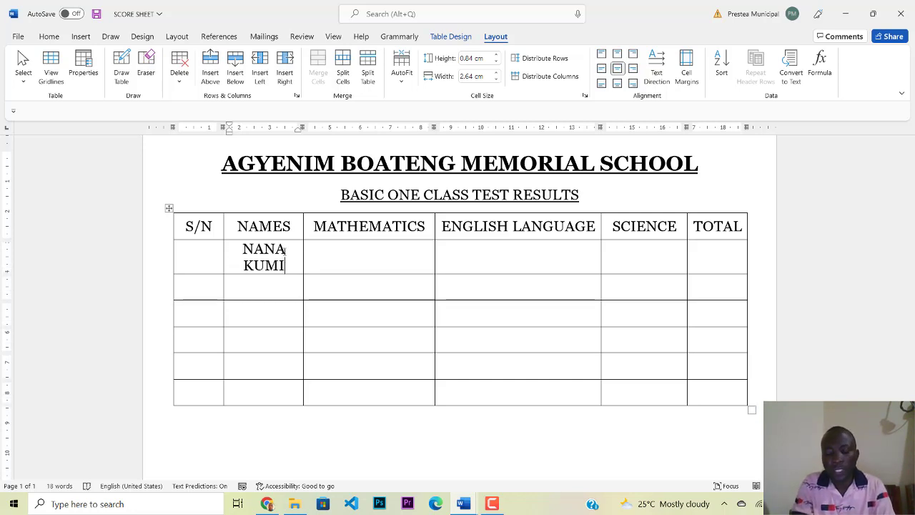
{"action": "key", "text": "Down"}
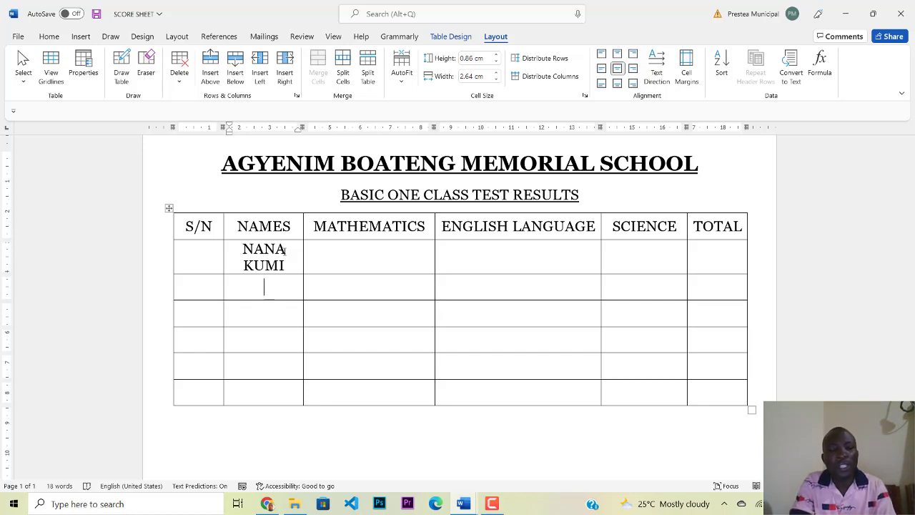
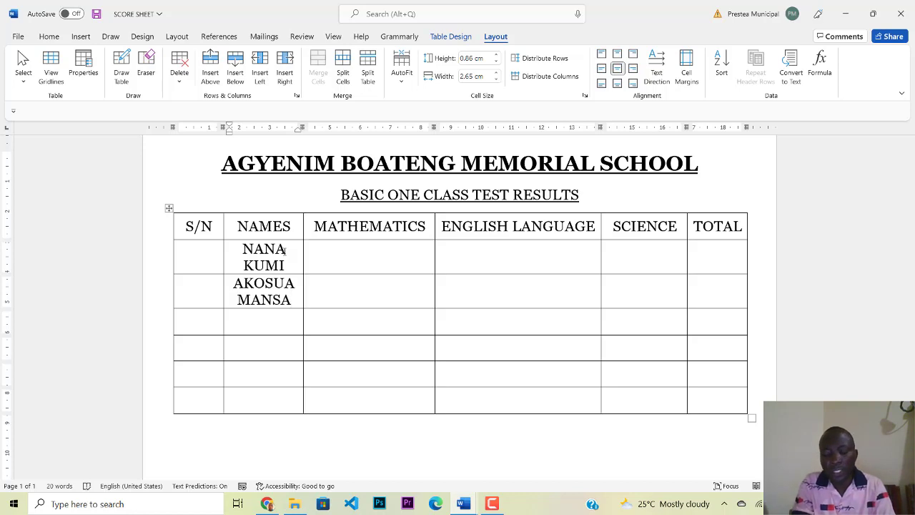
Step: Enter four more students' full names down the NAMES column to the last row
{"action": "key", "text": "Down"}
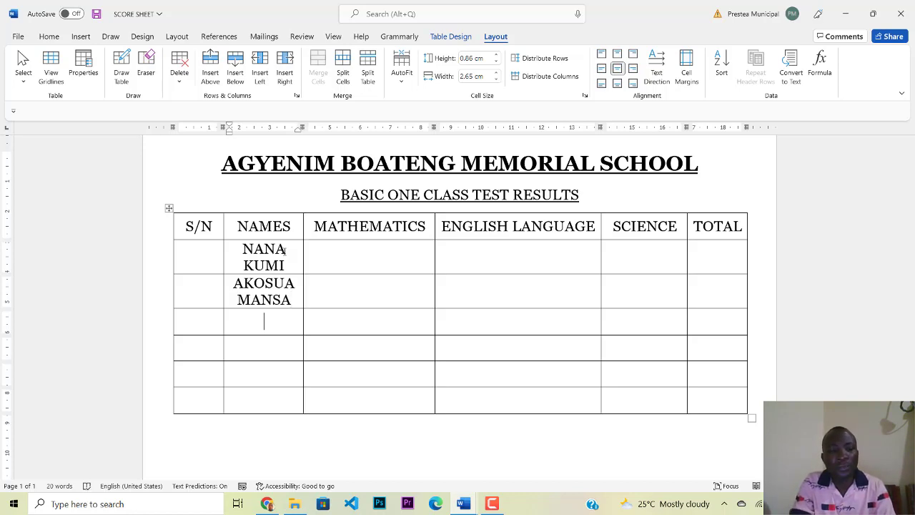
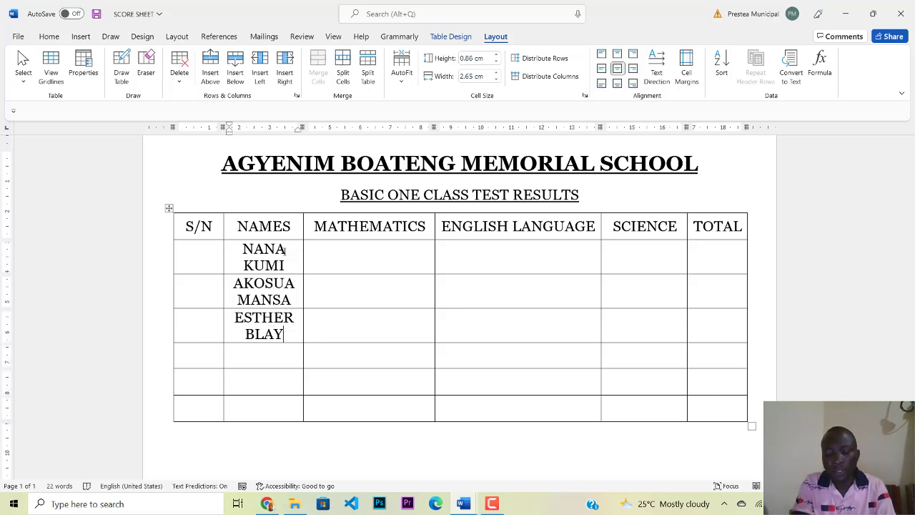
{"action": "key", "text": "Down"}
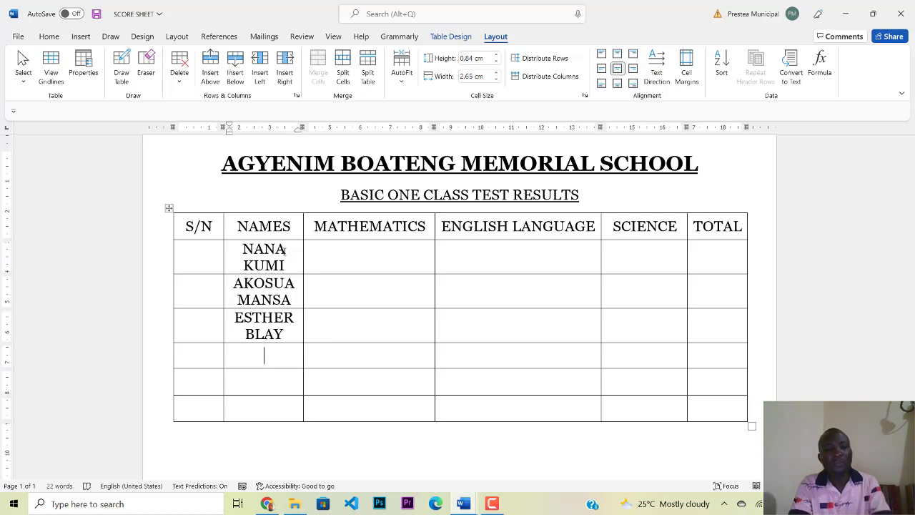
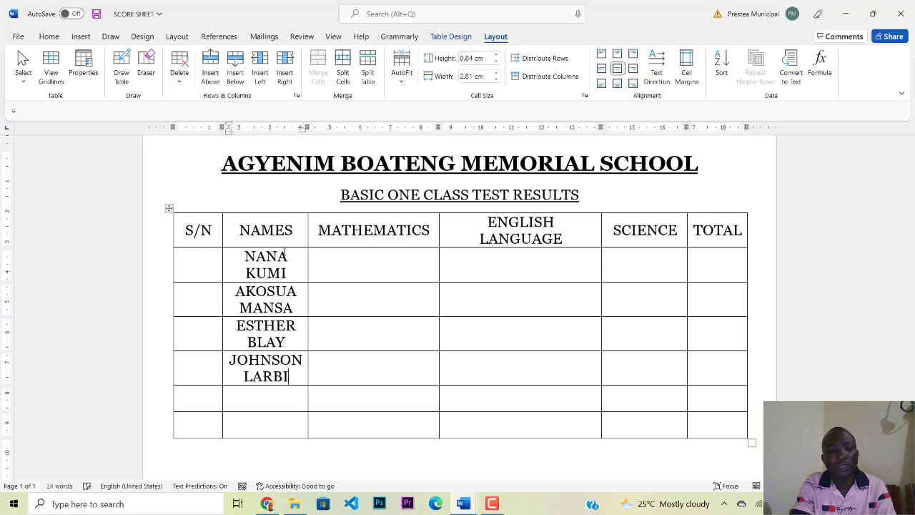
{"action": "key", "text": "Down"}
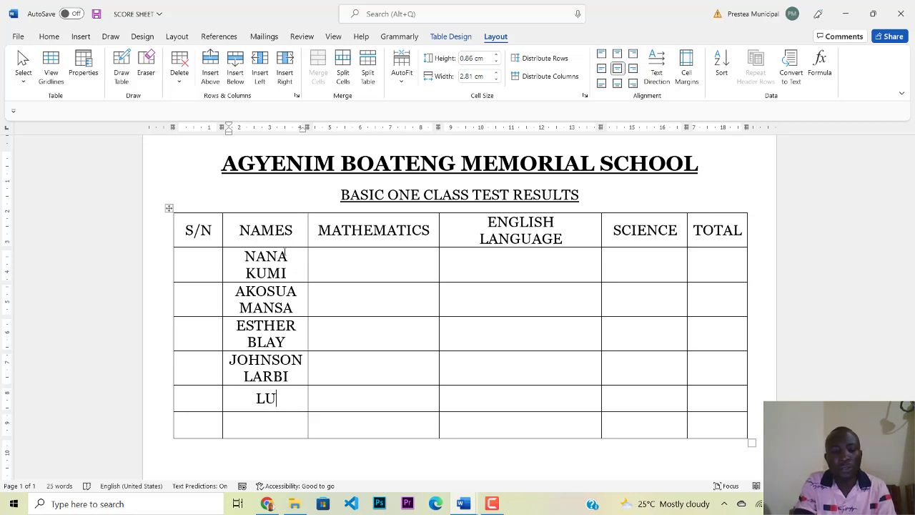
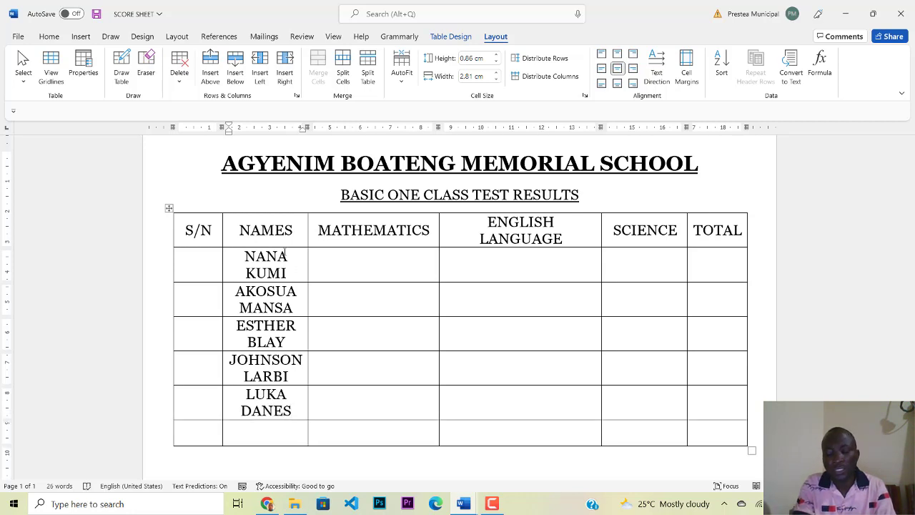
{"action": "key", "text": "Down"}
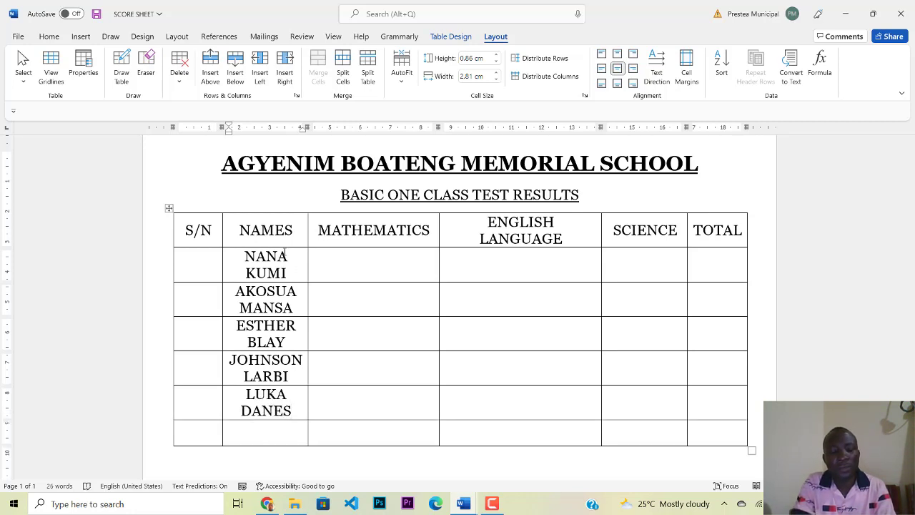
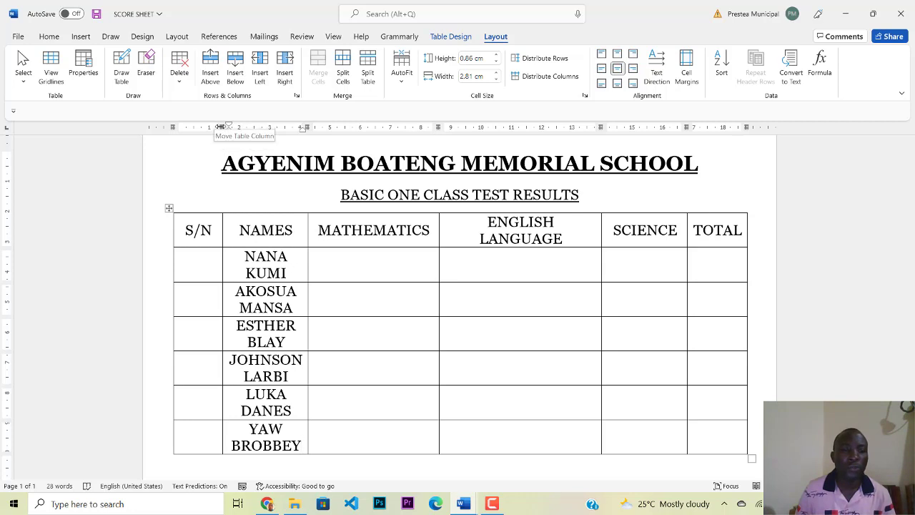
Step: Narrow S/N, widen NAMES, narrow ENGLISH LANGUAGE and widen TOTAL slightly
{"action": "left_click_drag", "start_coordinate": [220, 126], "coordinate": [212, 126]}
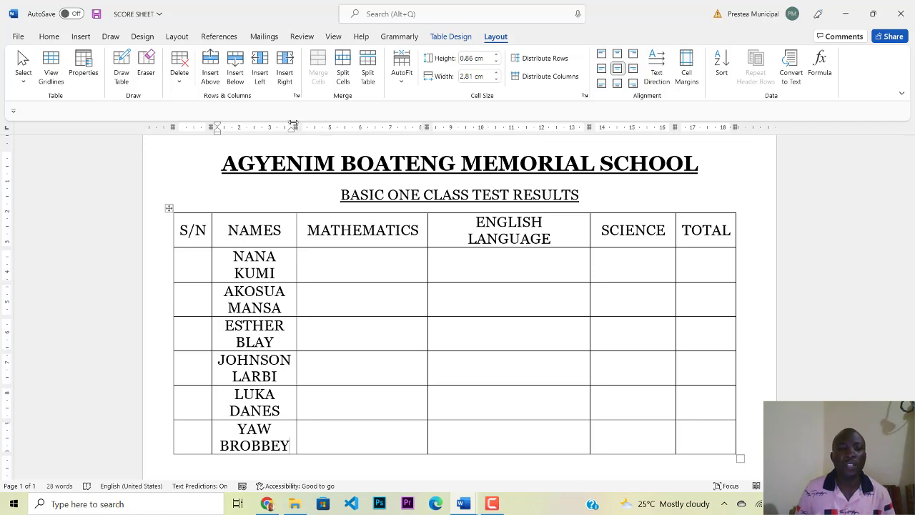
{"action": "left_click_drag", "start_coordinate": [296, 126], "coordinate": [347, 127]}
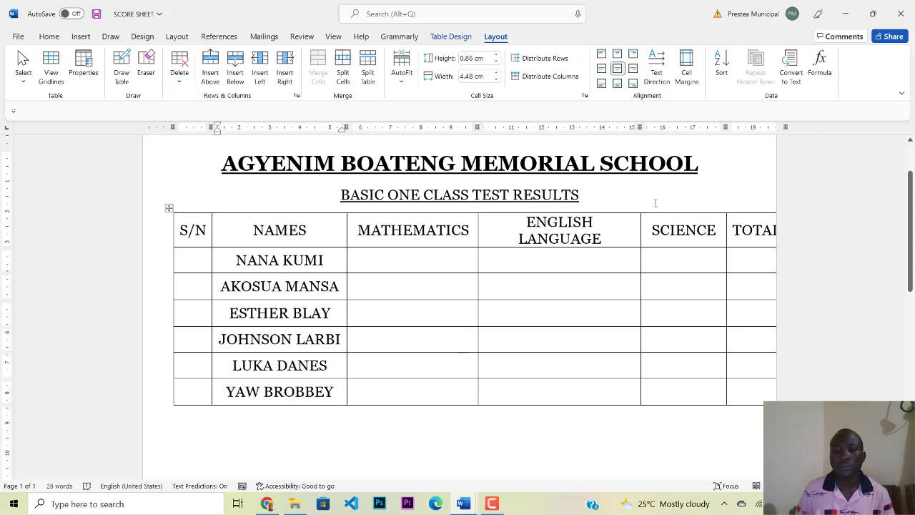
{"action": "left_click_drag", "start_coordinate": [641, 126], "coordinate": [589, 134]}
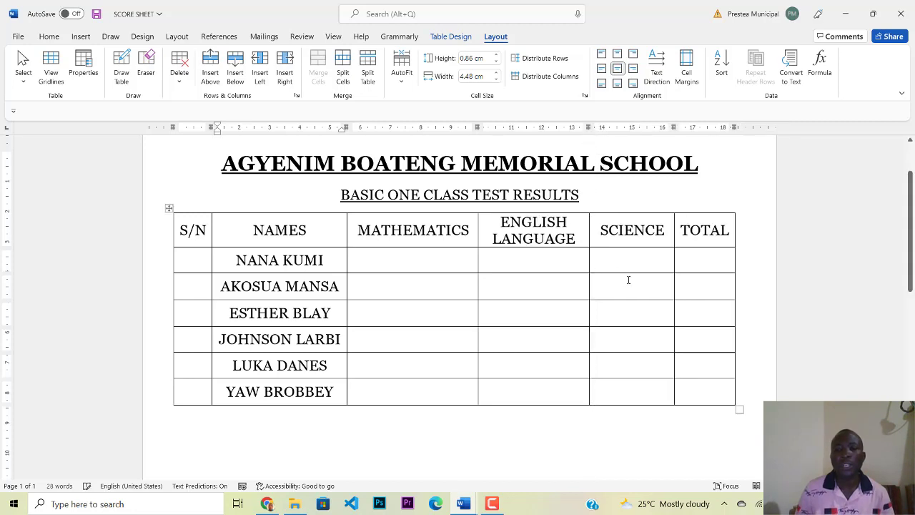
{"action": "mouse_move", "coordinate": [728, 129]}
{"action": "left_mouse_down"}
{"action": "mouse_move", "coordinate": [741, 129]}
{"action": "mouse_move", "coordinate": [720, 133]}
{"action": "mouse_move", "coordinate": [739, 134]}
{"action": "left_mouse_up"}
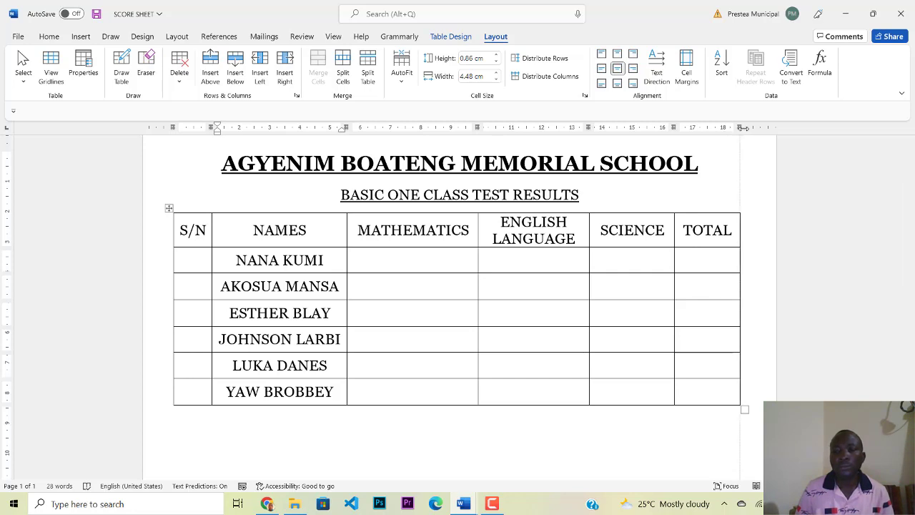
{"action": "left_click_drag", "start_coordinate": [744, 128], "coordinate": [751, 127]}
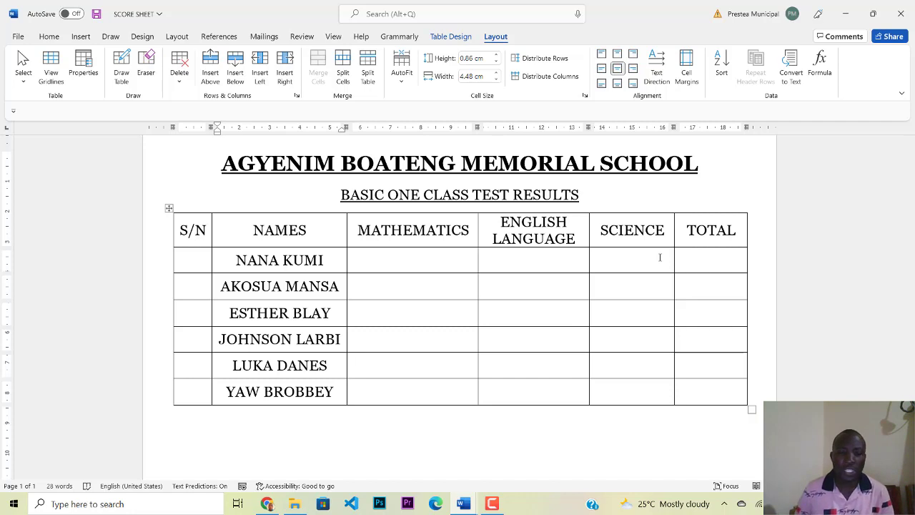
{"action": "left_click", "coordinate": [404, 261]}
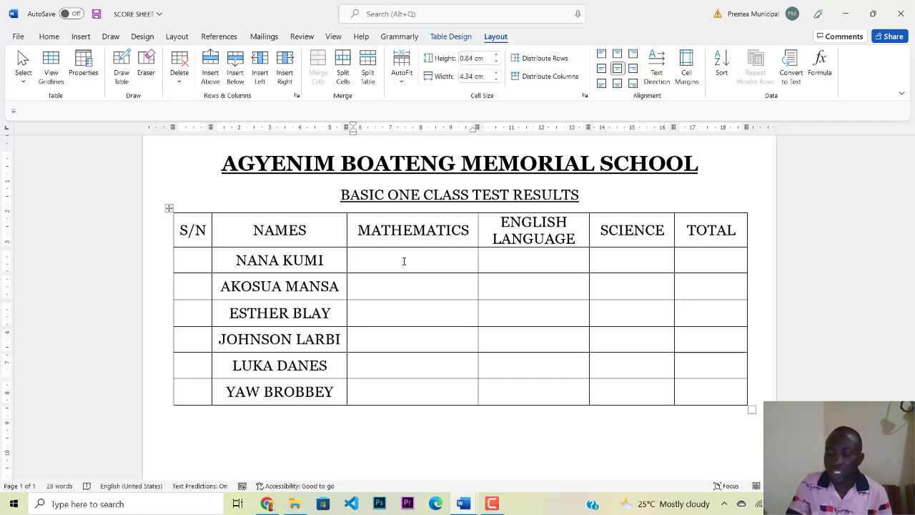
Step: Fill the top three MATHEMATICS cells with 86, 72 and 59
{"action": "type", "text": "86"}
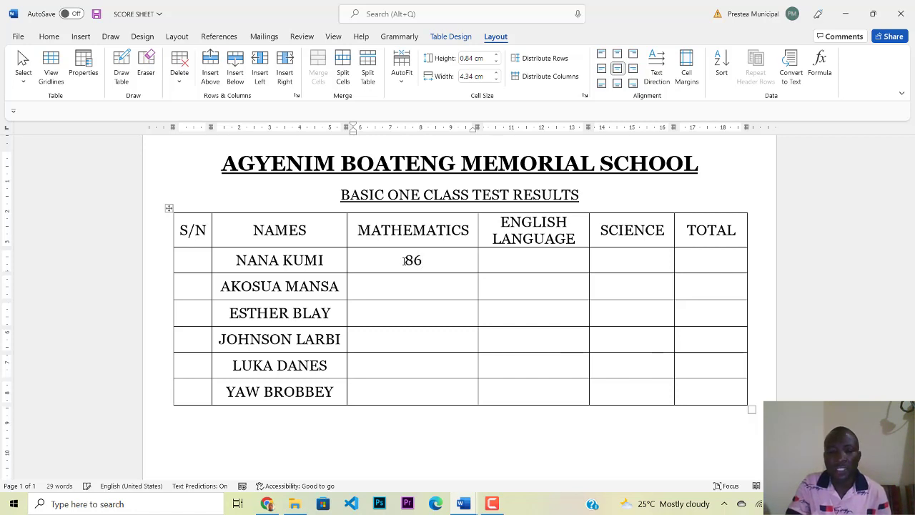
{"action": "key", "text": "Down"}
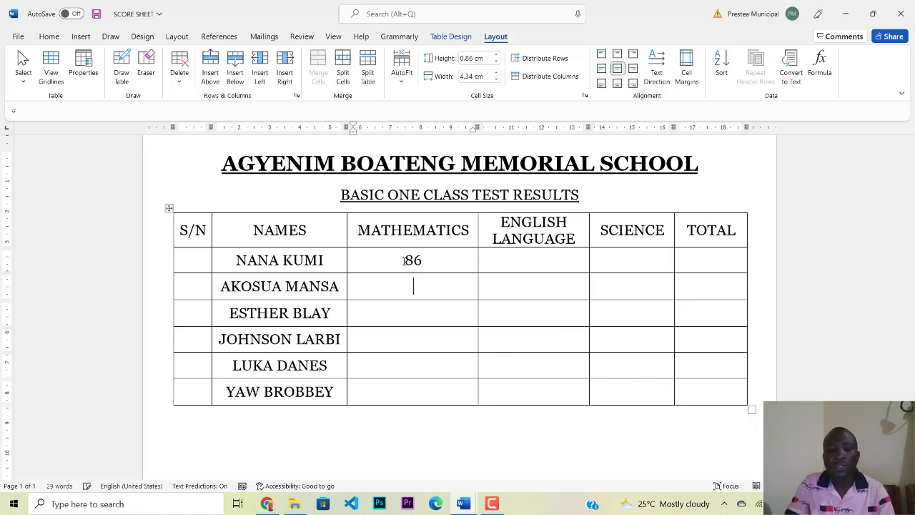
{"action": "type", "text": "72"}
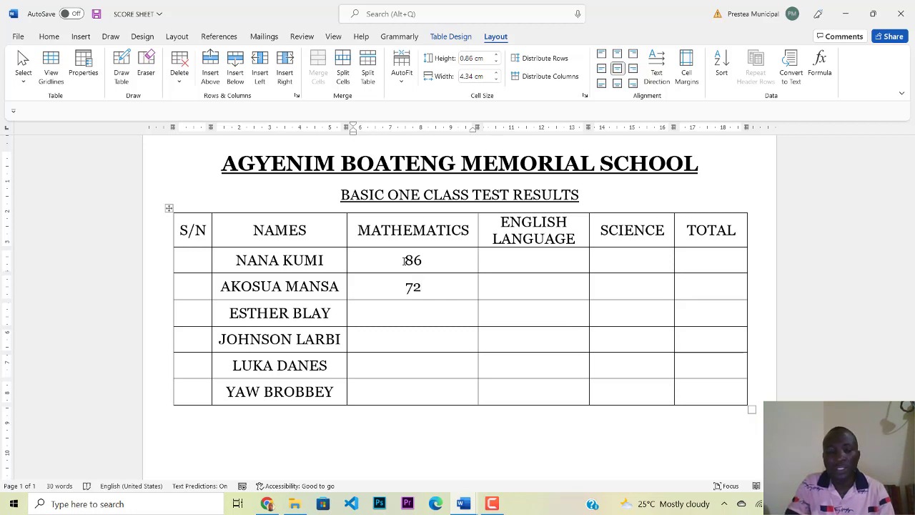
{"action": "key", "text": "Down"}
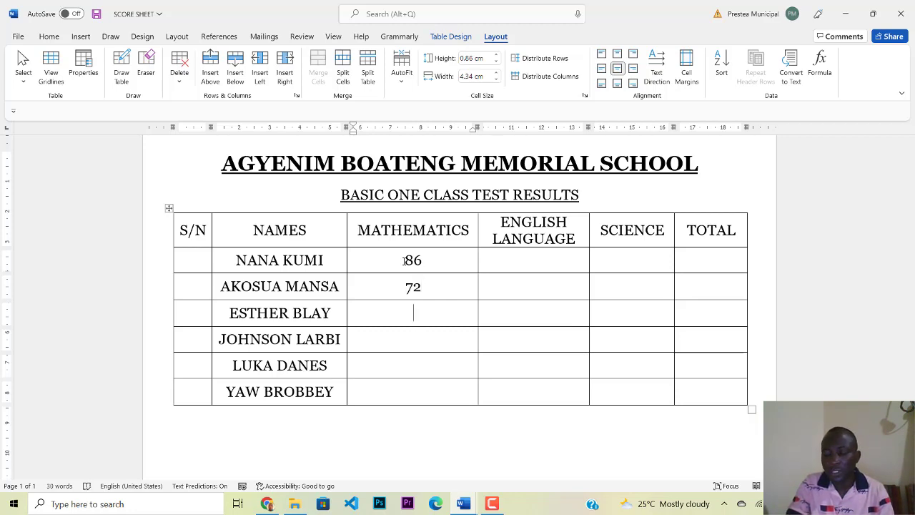
{"action": "type", "text": "59"}
{"action": "key", "text": "Down"}
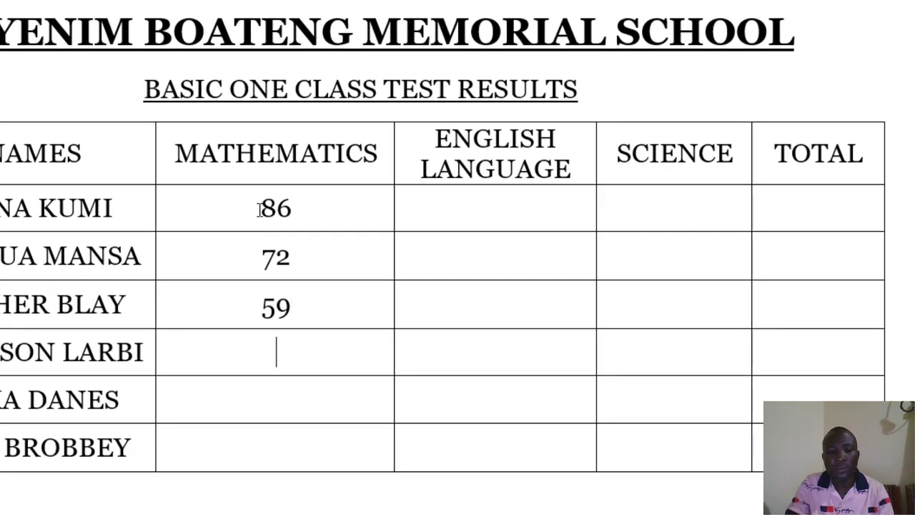